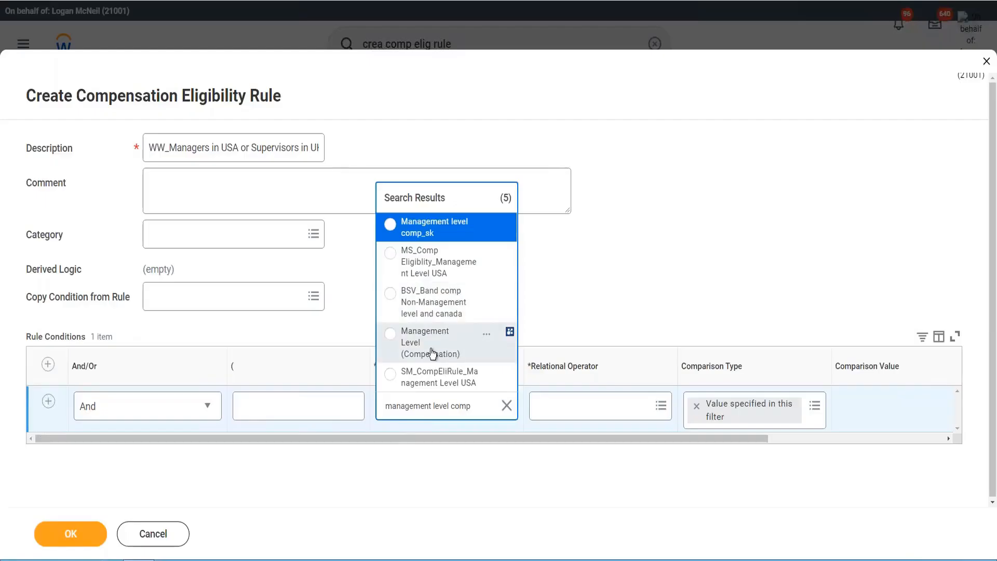
Step: Select Management Level (Compensation) as the source external field of the first rule condition
click(431, 353)
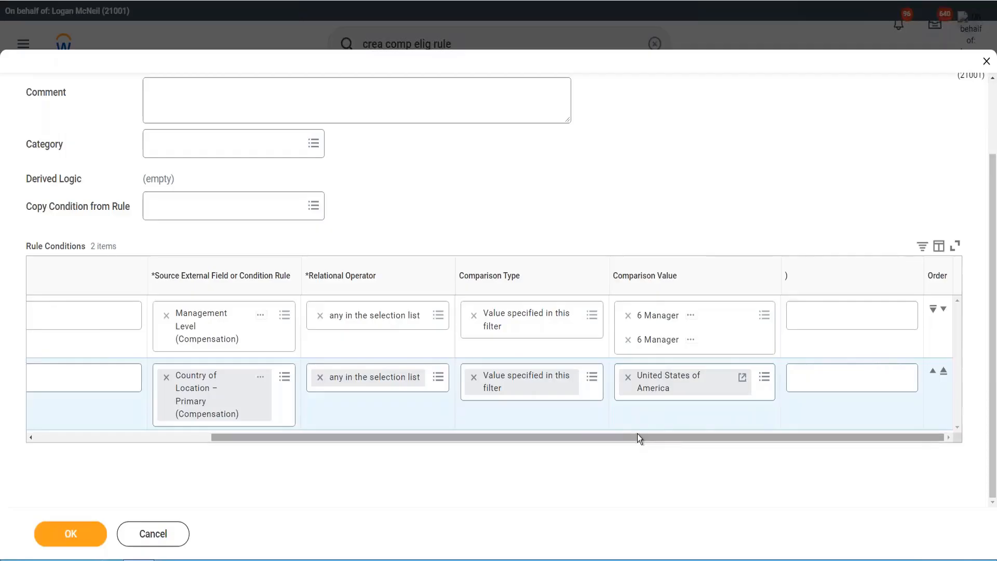
Step: Group the Management Level and Country of Location conditions with "(" on the first row and ")" on the second
drag(637, 434, 554, 439)
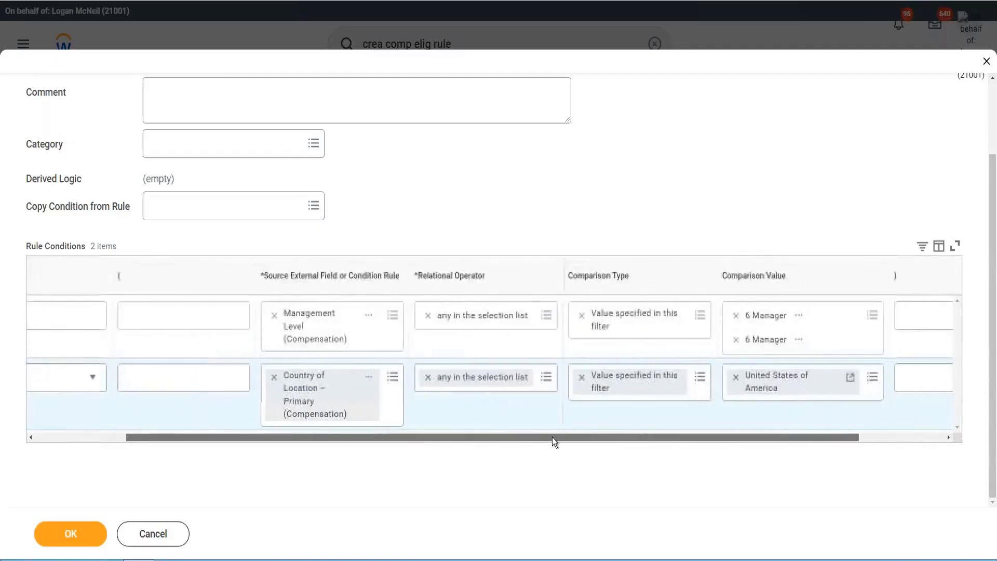
drag(553, 438, 584, 439)
click(151, 315)
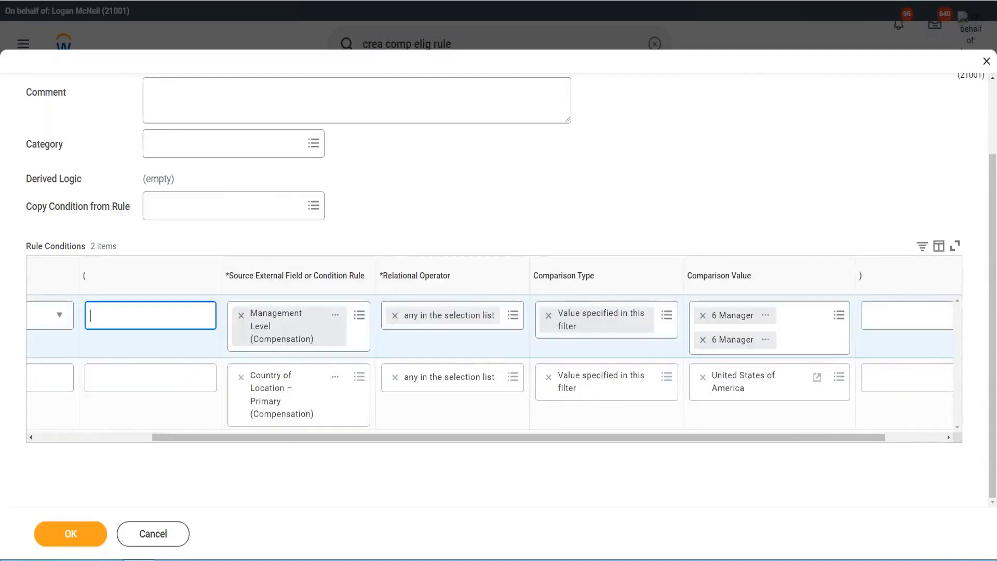
text(()
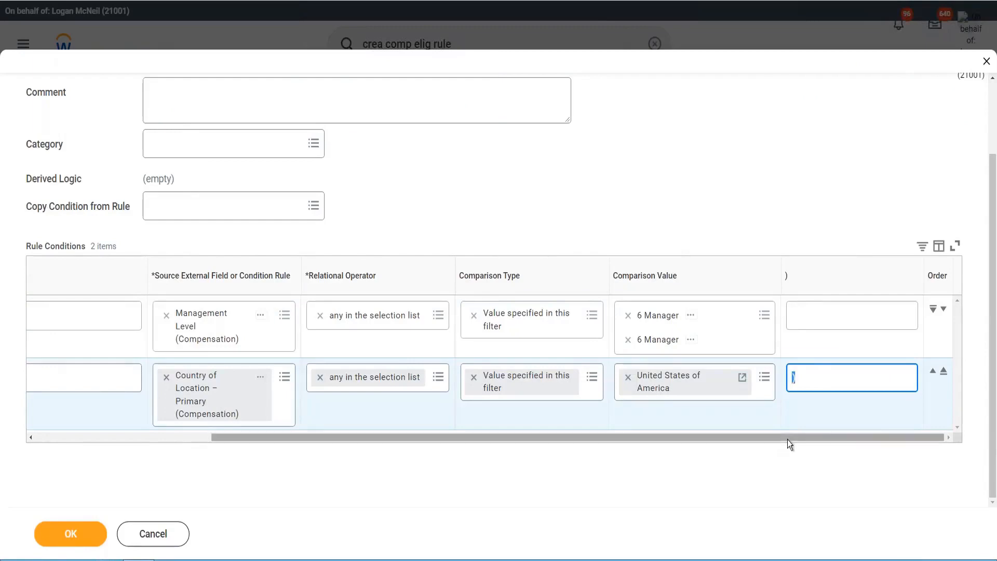
drag(788, 439, 826, 420)
click(830, 379)
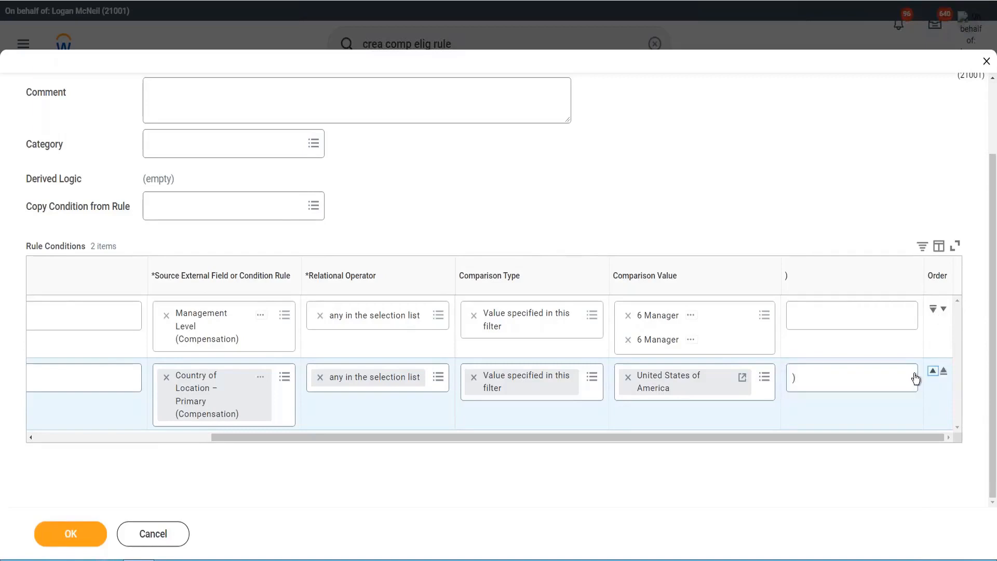
Step: Move the Country of Location condition above the Management Level condition and back below it, twice
click(932, 371)
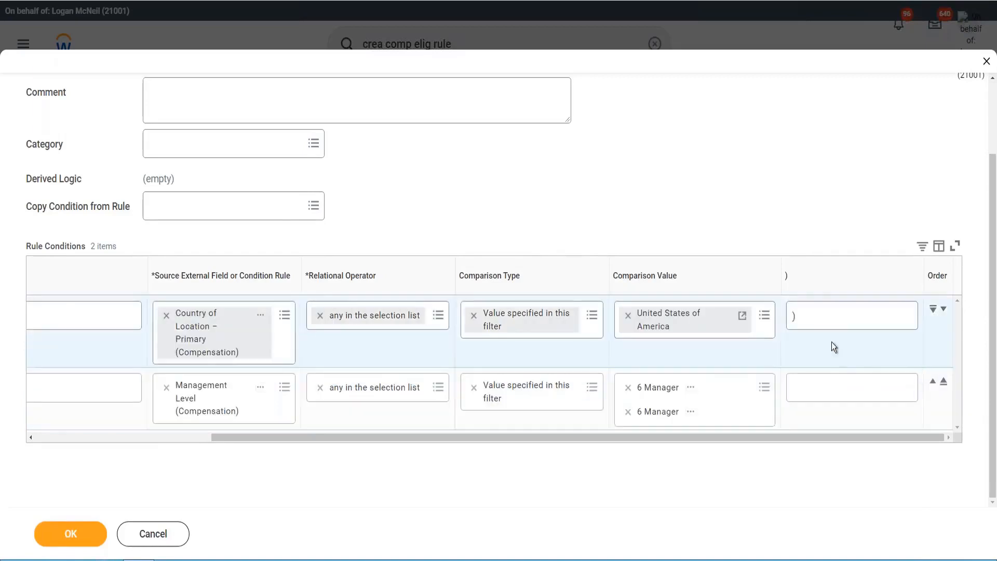
click(943, 310)
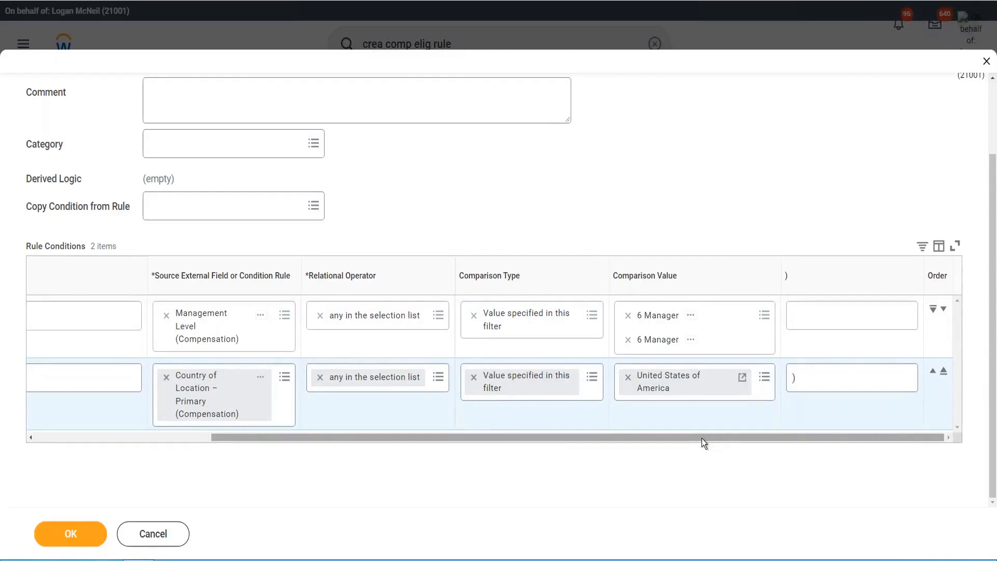
mouse_move(702, 438)
mouse_down()
mouse_move(581, 440)
mouse_move(703, 443)
mouse_up()
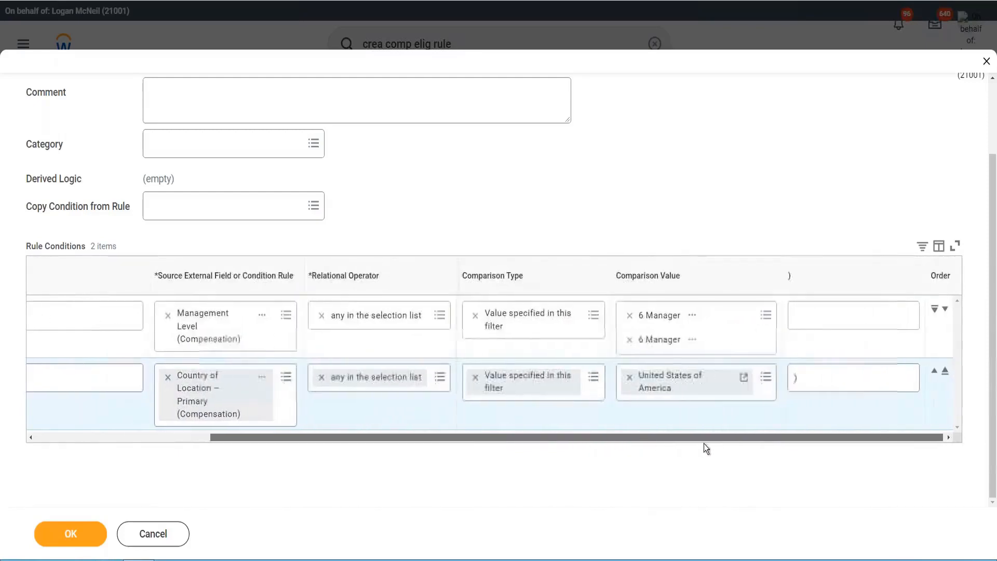
click(932, 371)
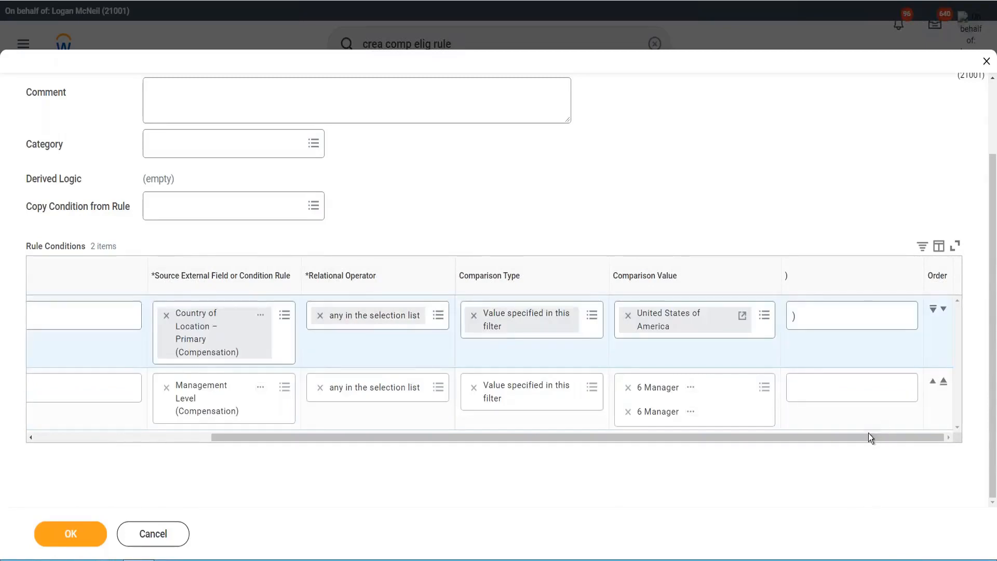
scroll(838, 439, left, 2)
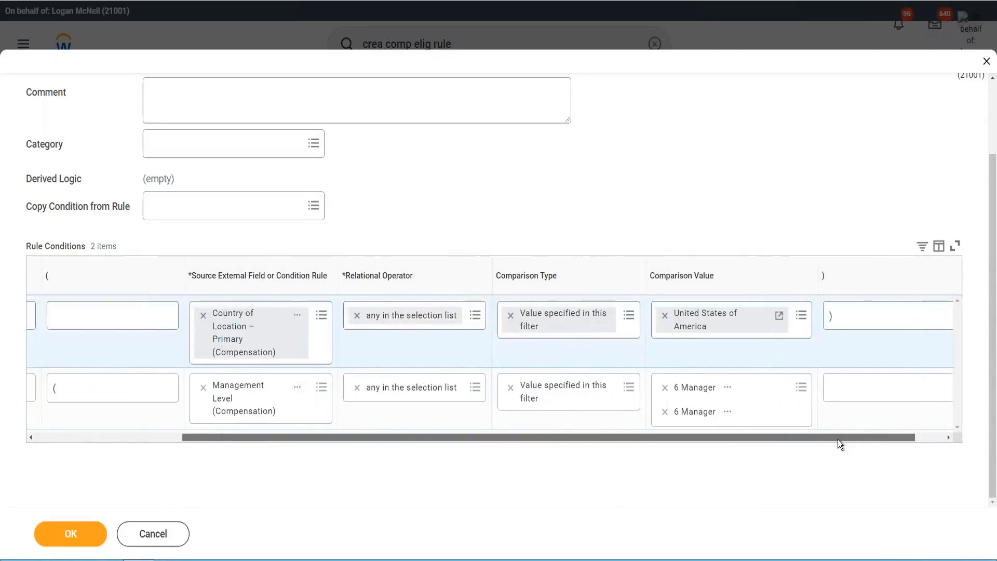
click(109, 317)
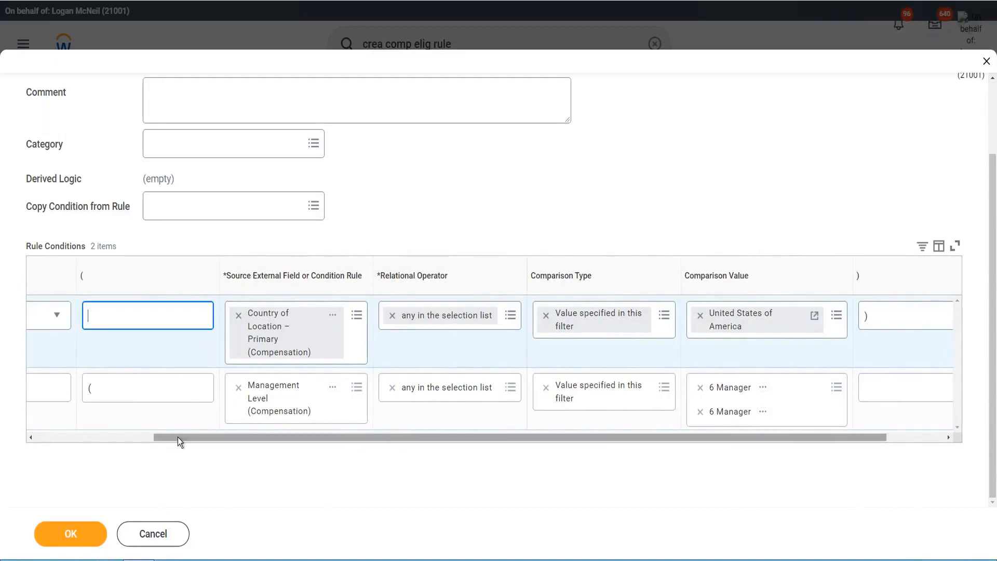
drag(177, 437, 235, 437)
click(943, 310)
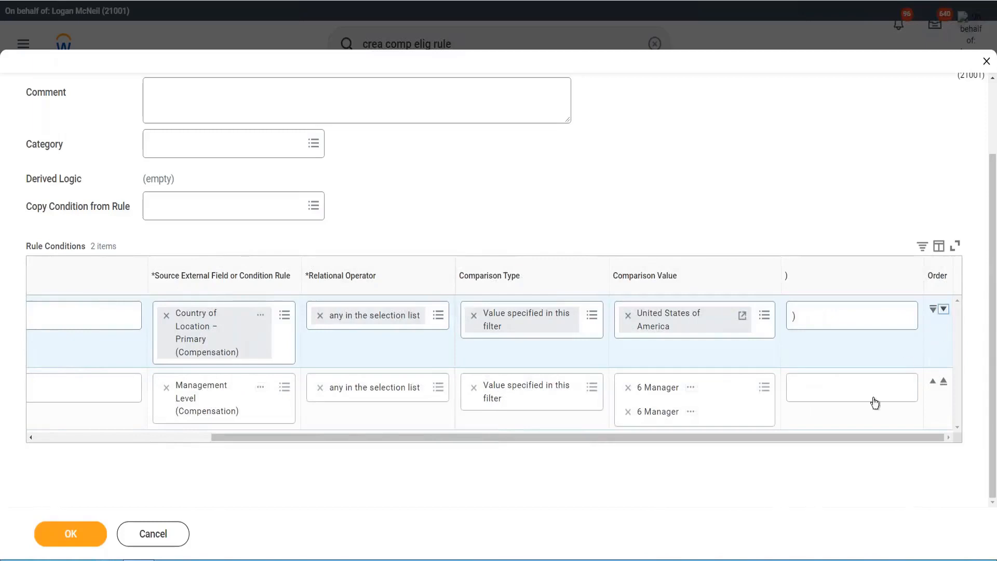
drag(656, 444, 201, 434)
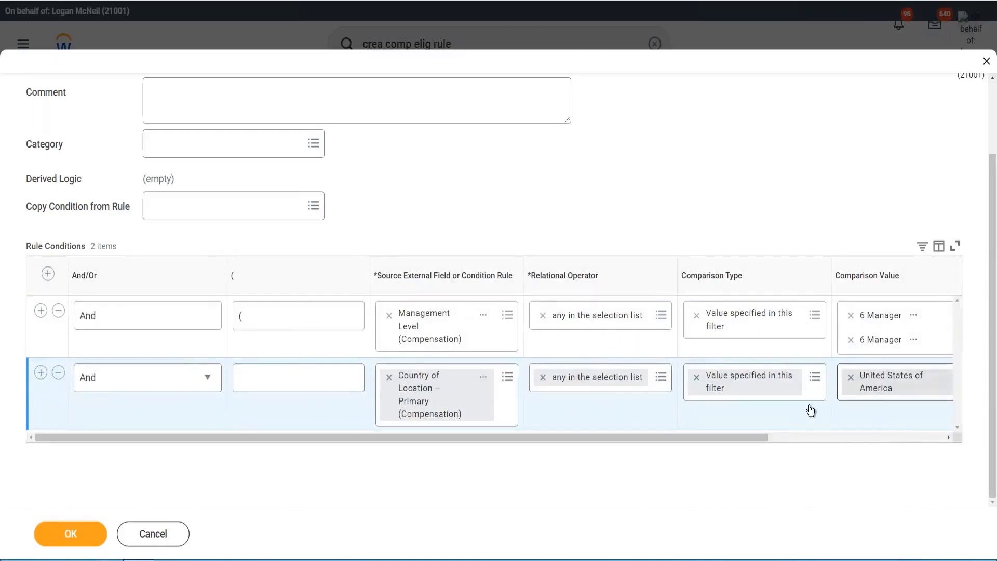
Step: Try adding a blank rule condition above the existing ones and reordering it to the last row, and remove it again
scroll(297, 169, up, 3)
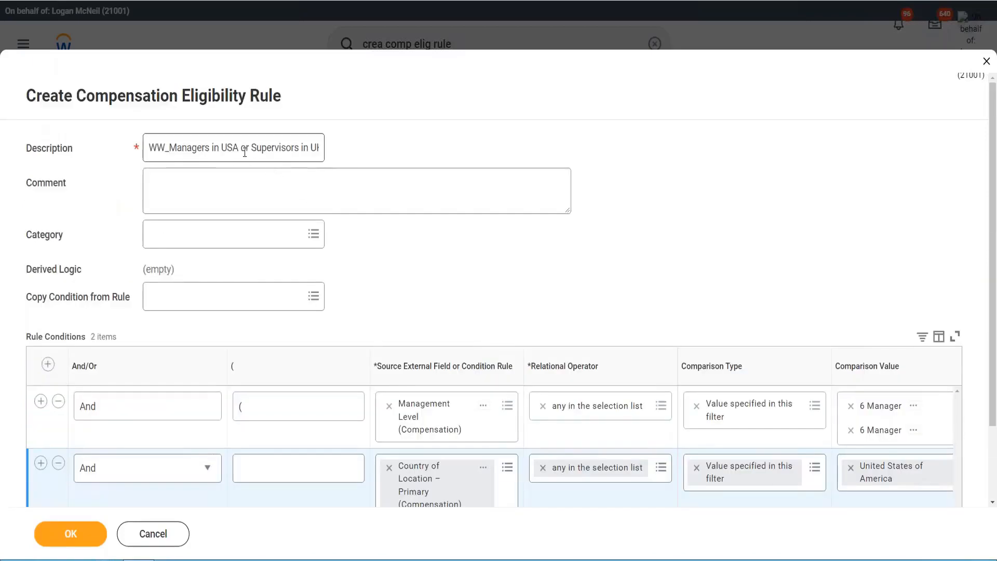
scroll(398, 184, down, 2)
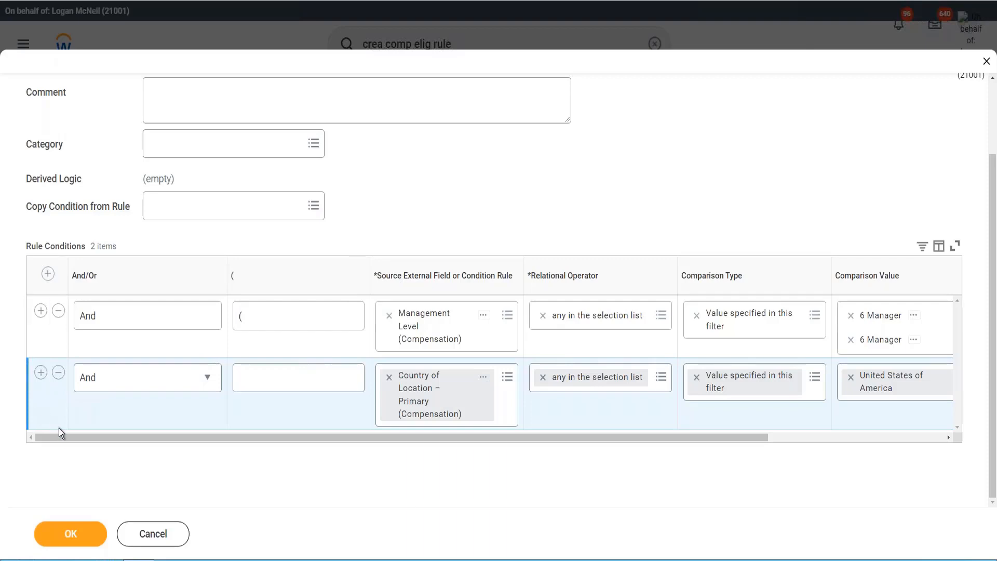
click(49, 276)
click(49, 275)
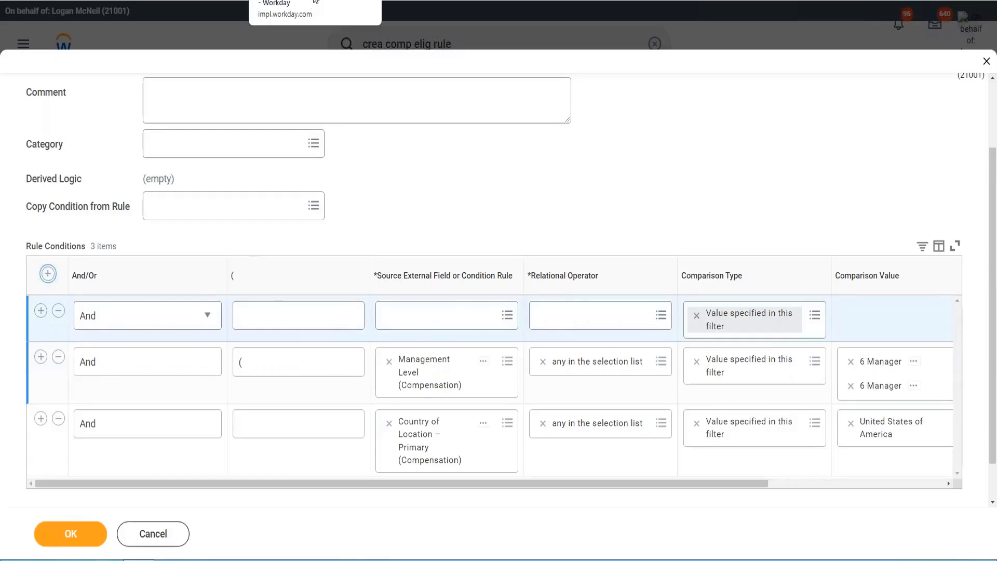
drag(10, 304, 74, 257)
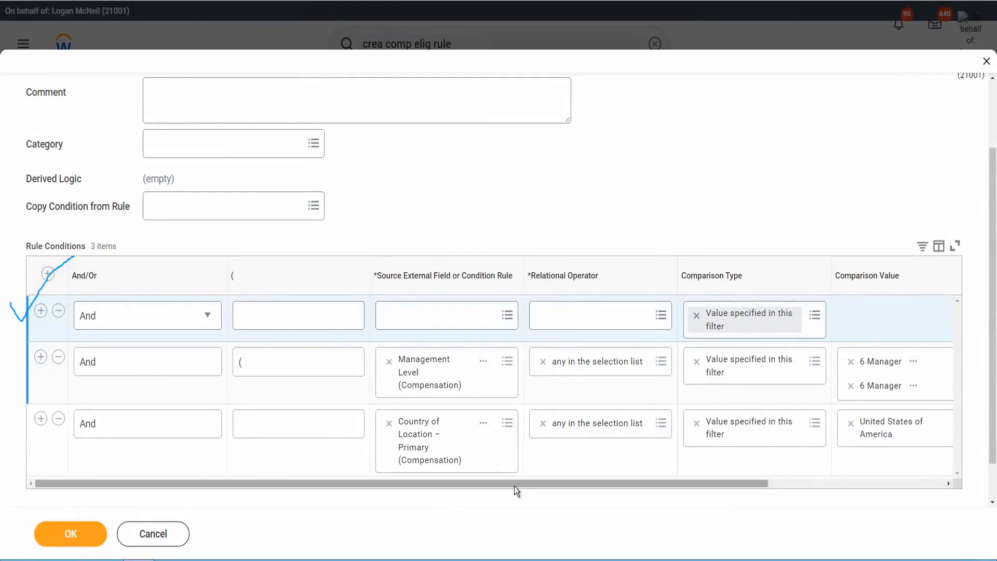
drag(514, 486, 691, 485)
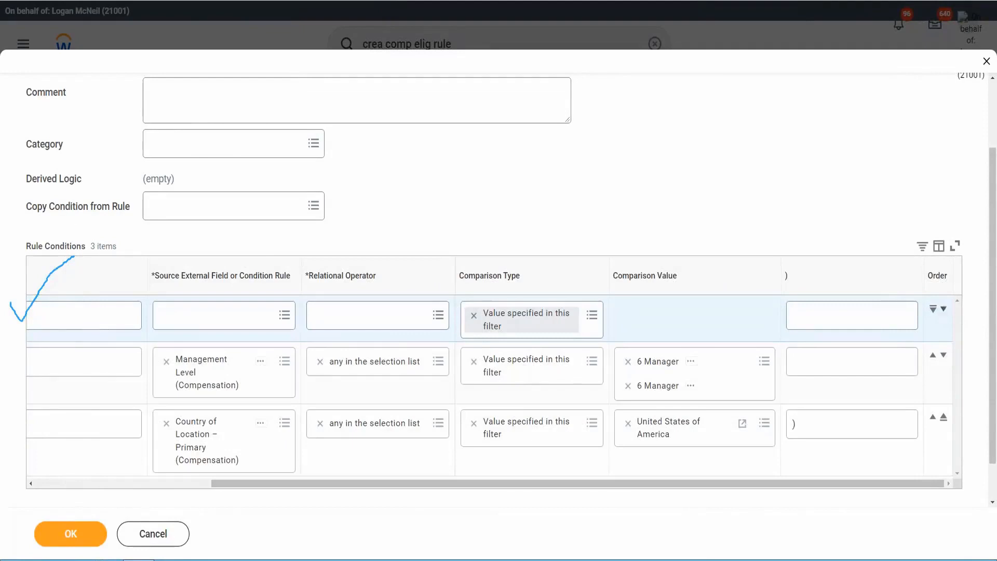
click(943, 310)
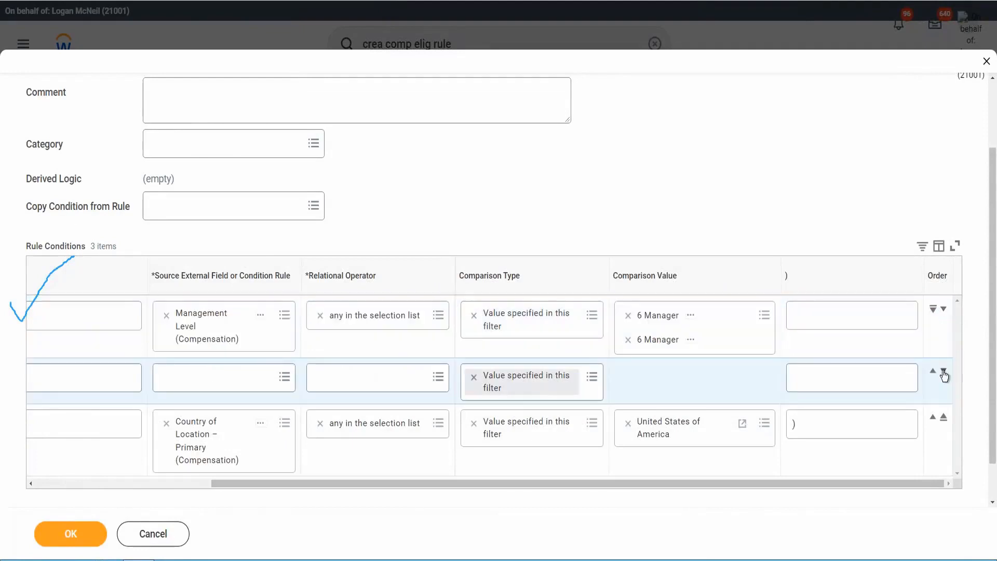
click(943, 371)
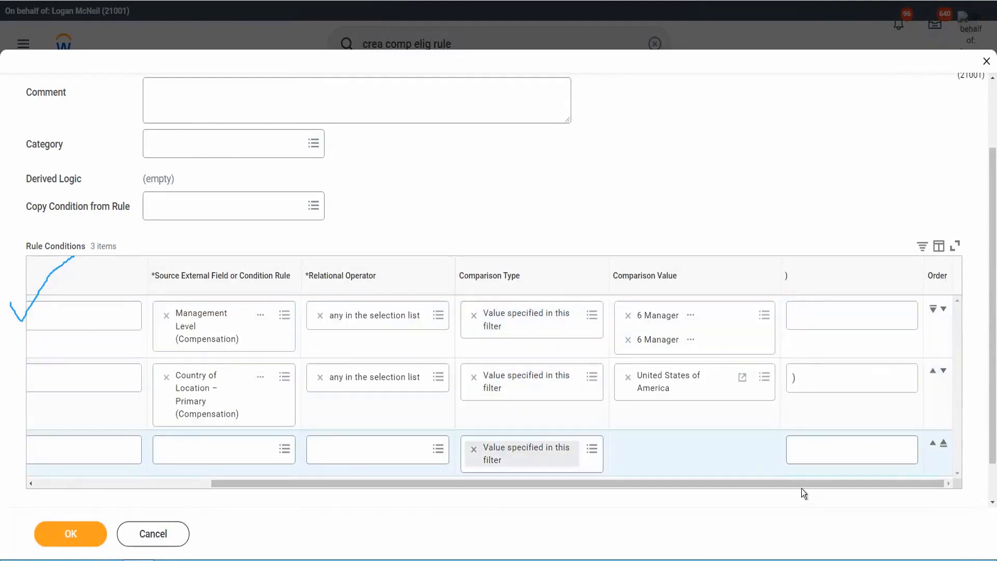
drag(801, 488, 141, 487)
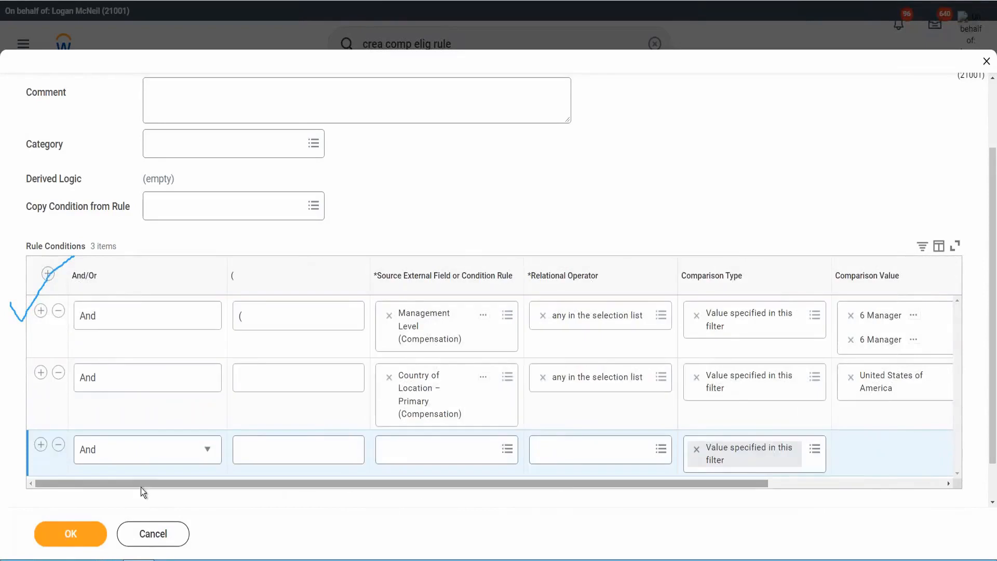
click(59, 448)
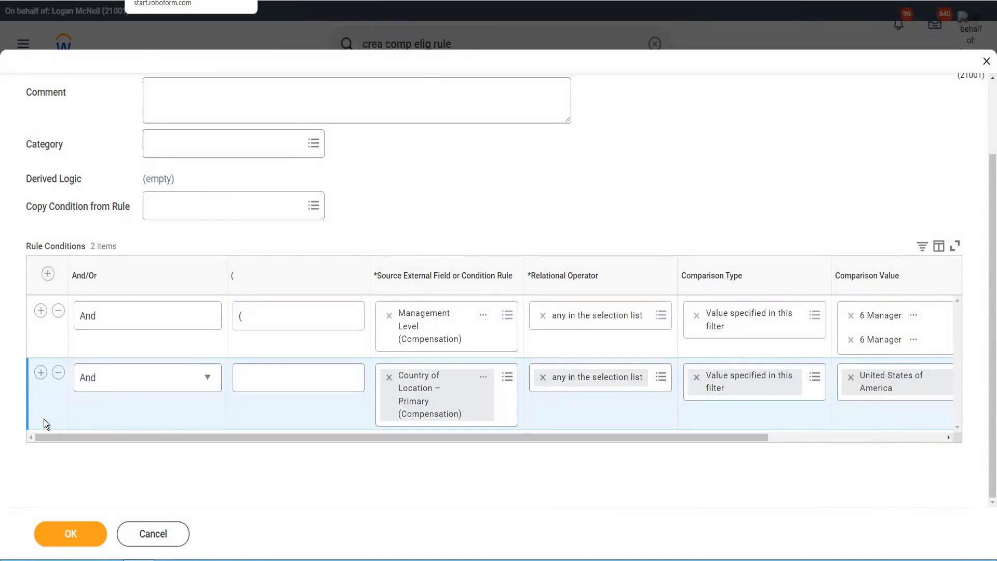
Step: Add a condition below Country of Location and set its source field to Management Level (Compensation), reusing the text of the first condition
click(41, 372)
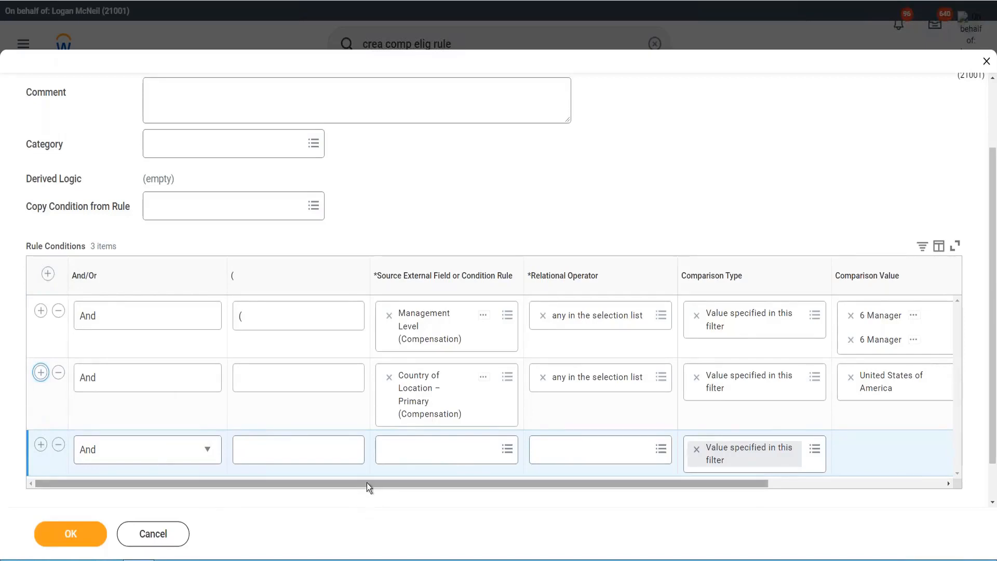
drag(366, 482, 425, 482)
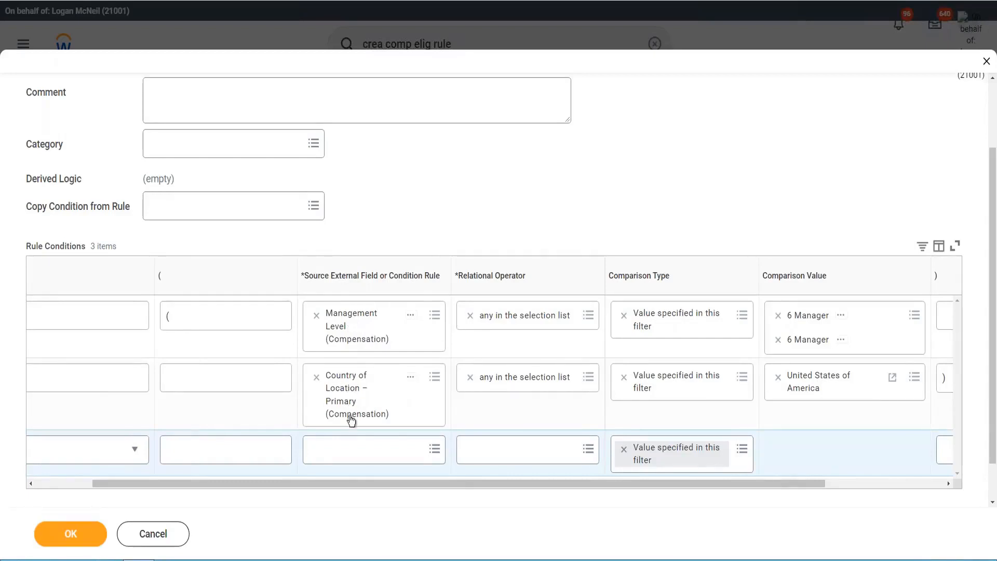
right_click(339, 333)
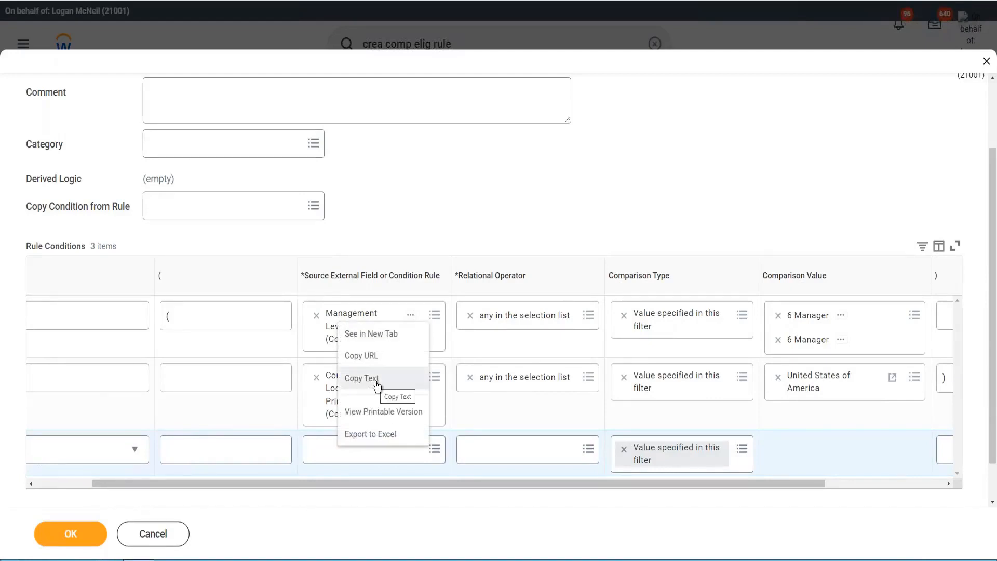
click(376, 226)
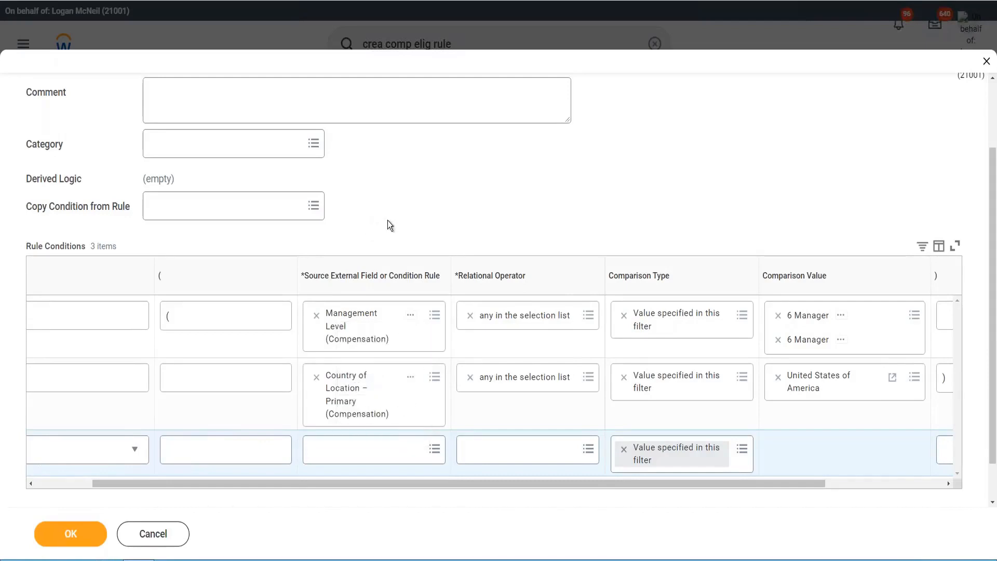
right_click(342, 321)
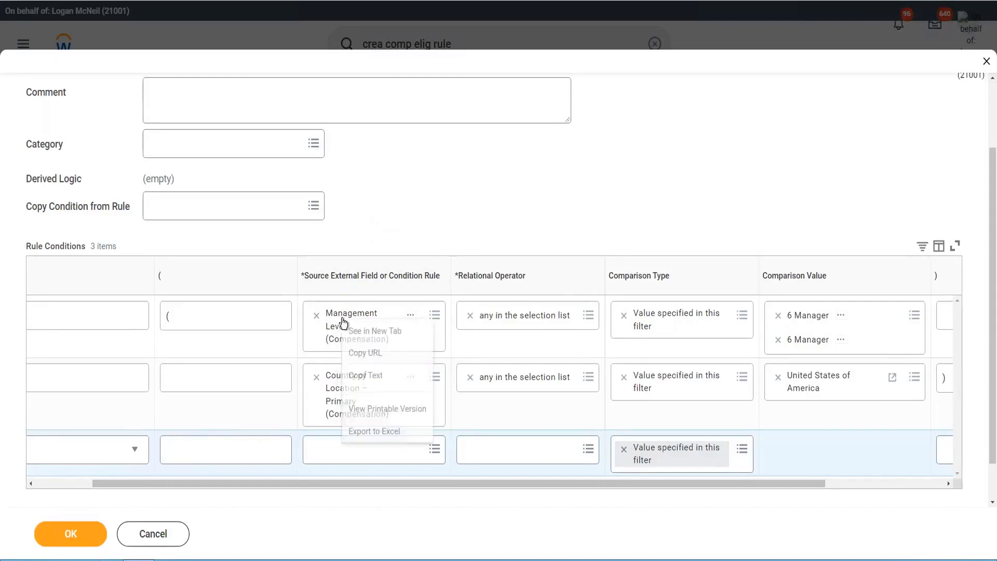
click(383, 377)
click(356, 448)
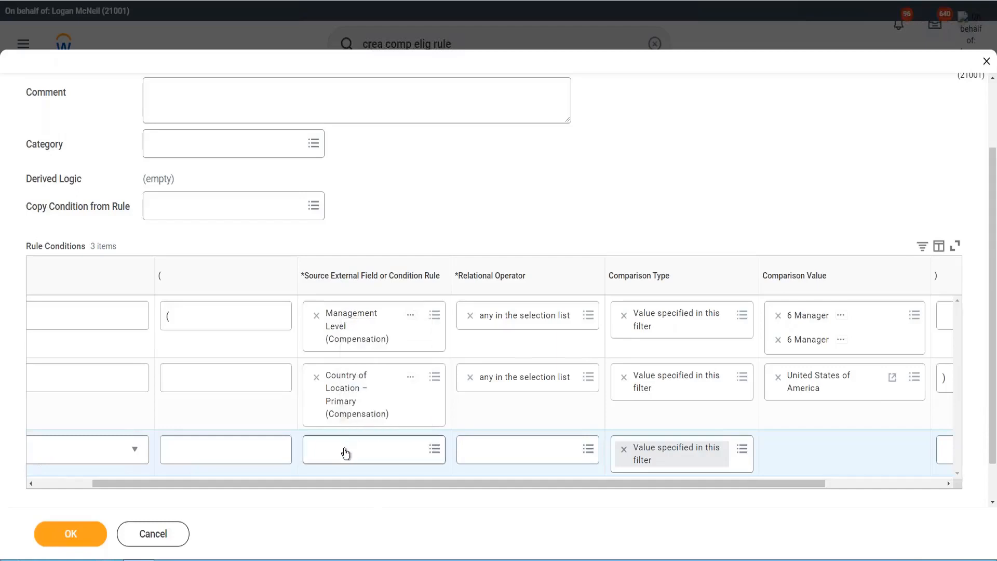
key(ctrl+v)
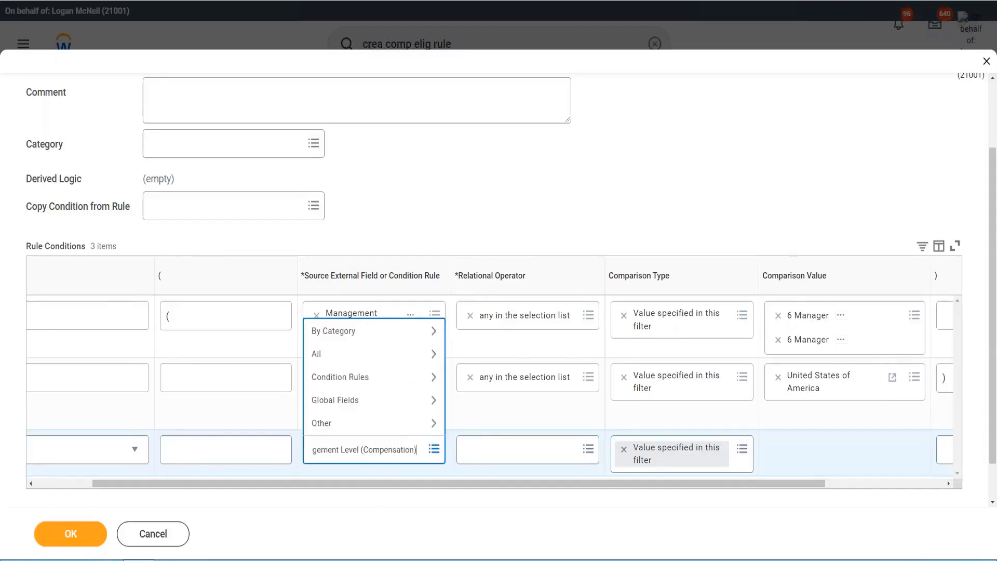
key(Return)
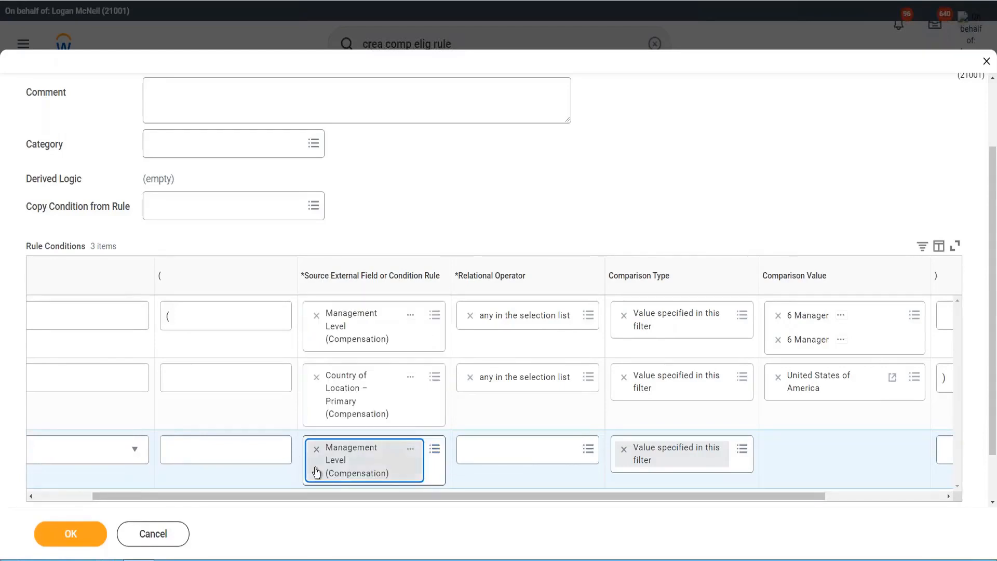
scroll(322, 468, down, 2)
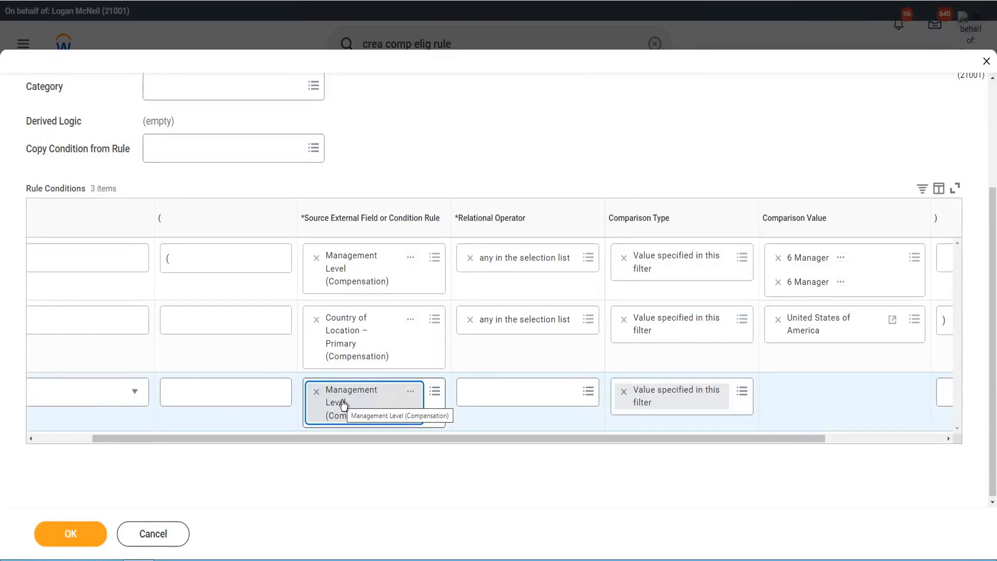
right_click(347, 272)
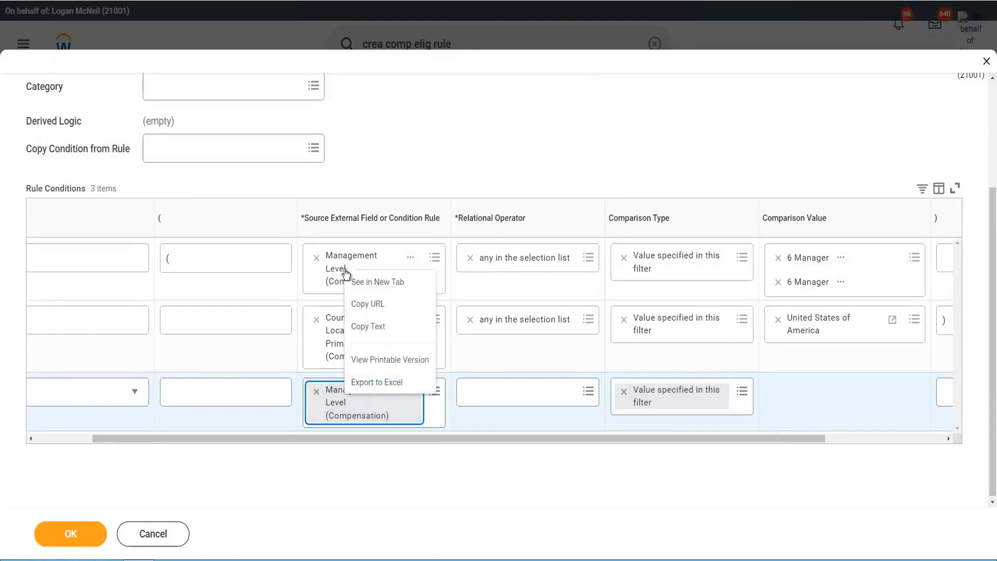
click(377, 334)
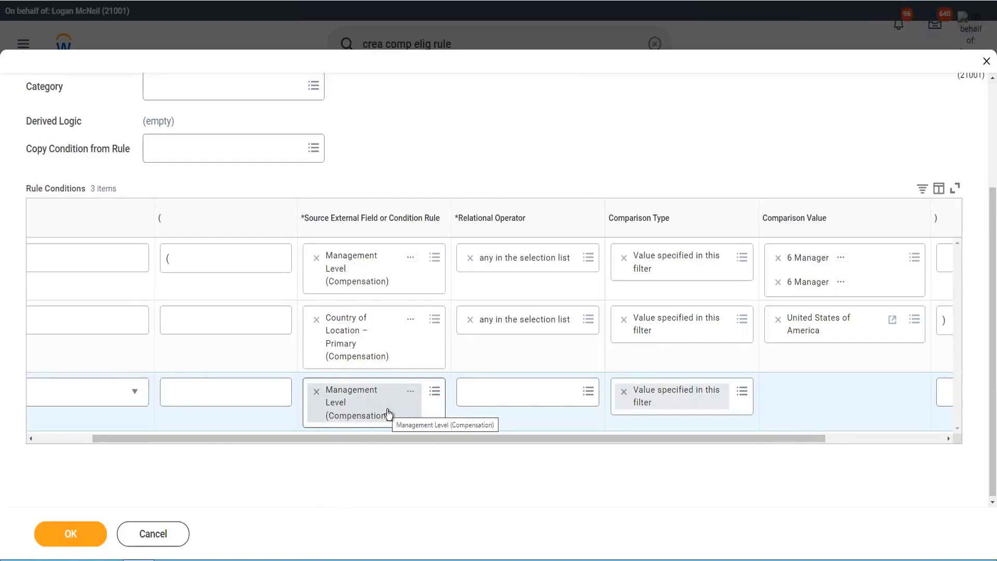
Step: Complete the third condition with the relational operator "any in the selection list" and the comparison value 7 Supervisor
click(540, 397)
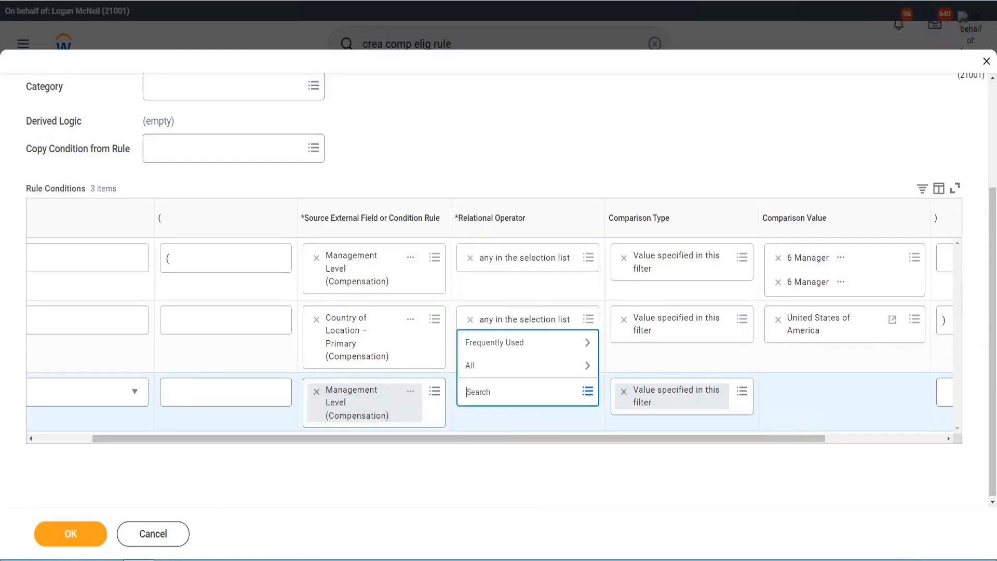
click(514, 342)
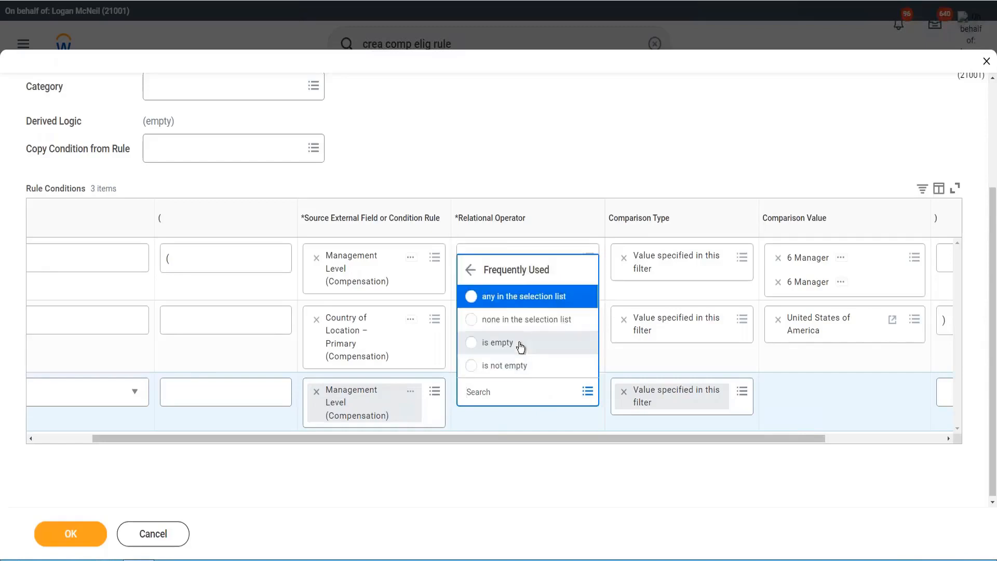
click(516, 298)
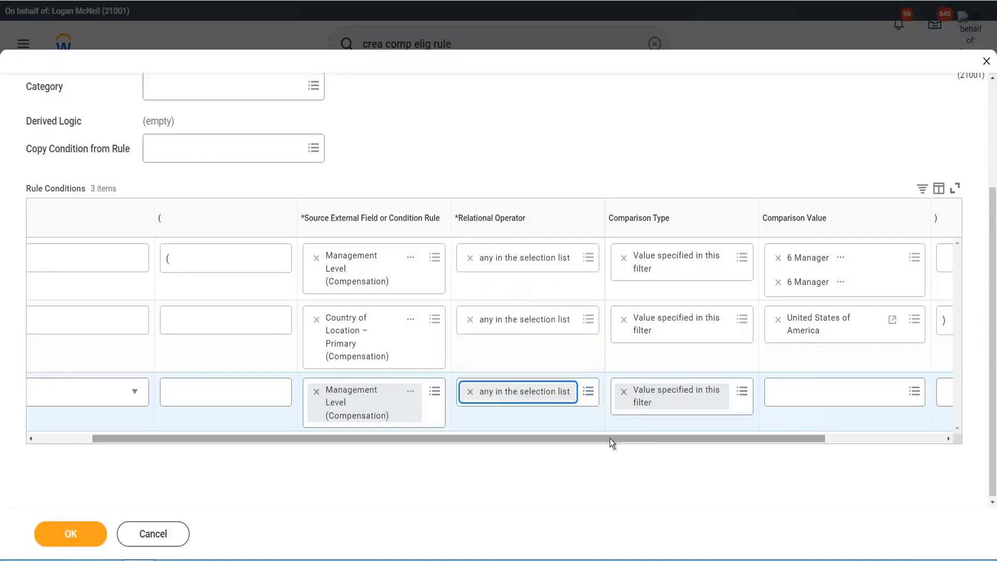
drag(610, 438, 873, 437)
click(737, 400)
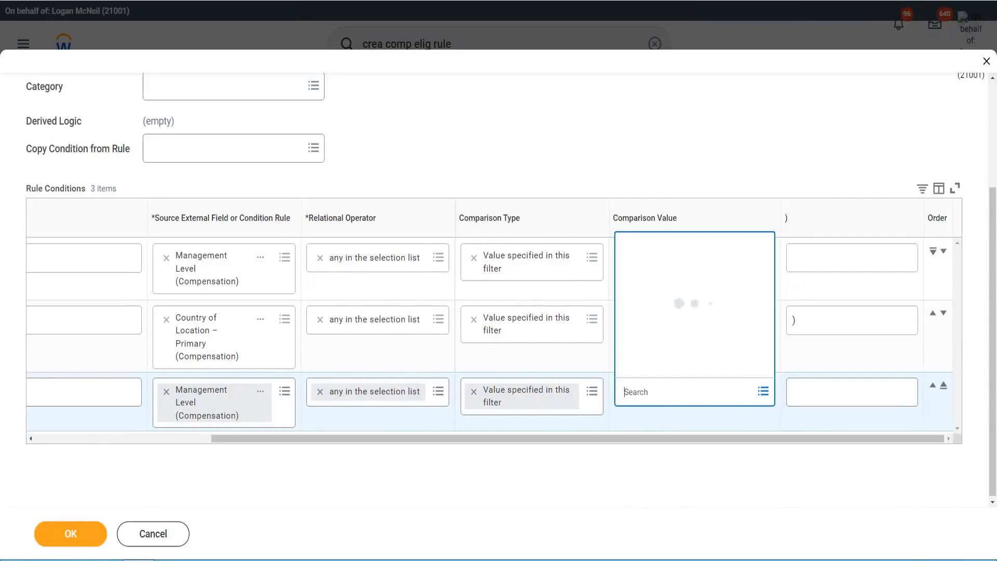
drag(769, 108, 777, 264)
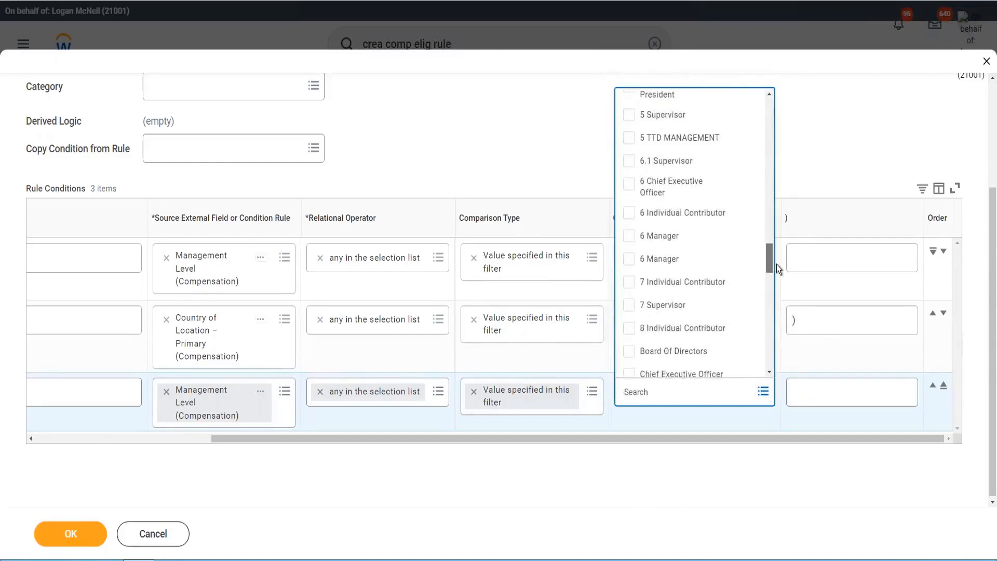
click(667, 311)
click(737, 470)
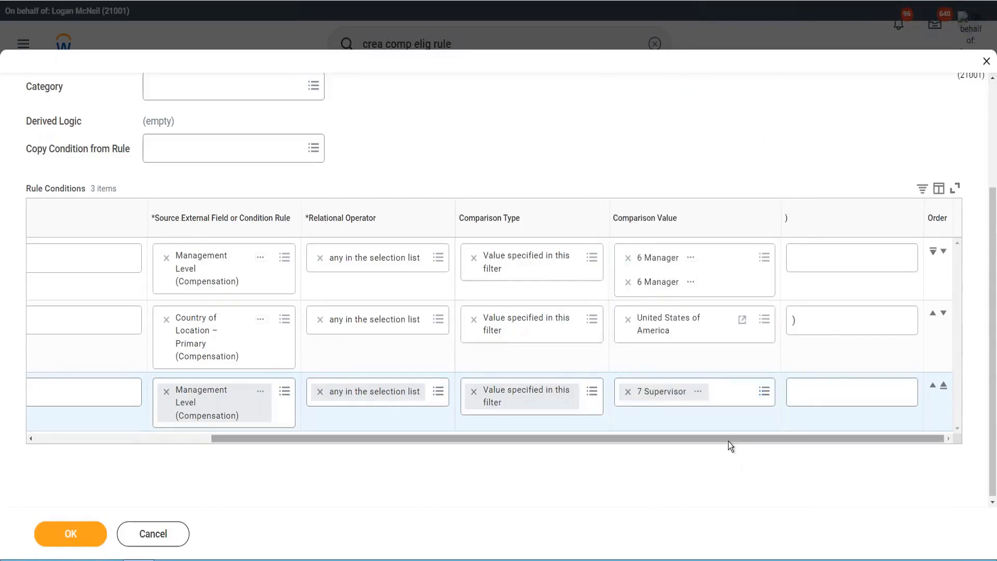
Step: Add a fourth condition below it with source field Country of Location – Primary (Compensation), reusing the text of the second condition
drag(751, 438, 33, 440)
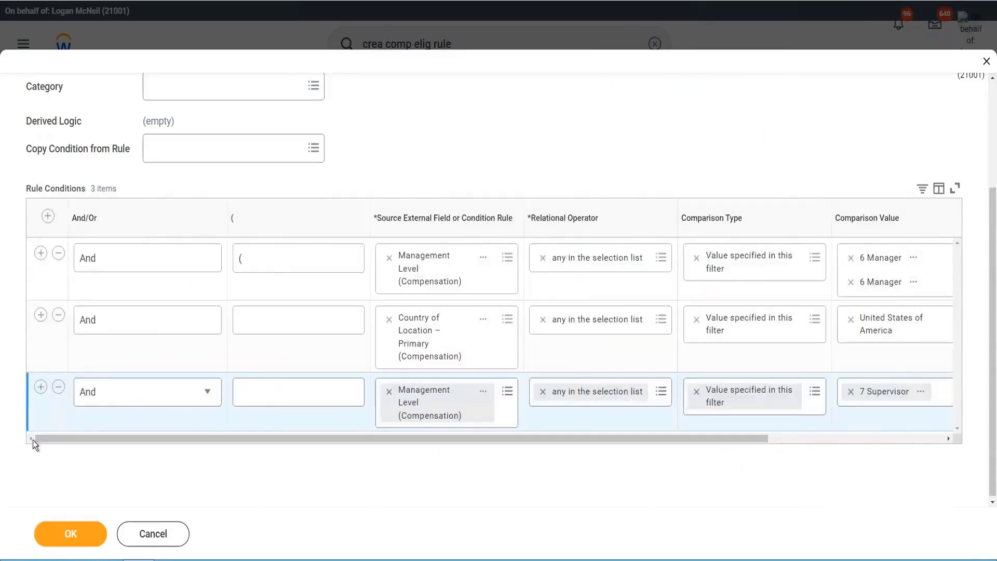
click(41, 387)
scroll(421, 386, down, 1)
right_click(412, 285)
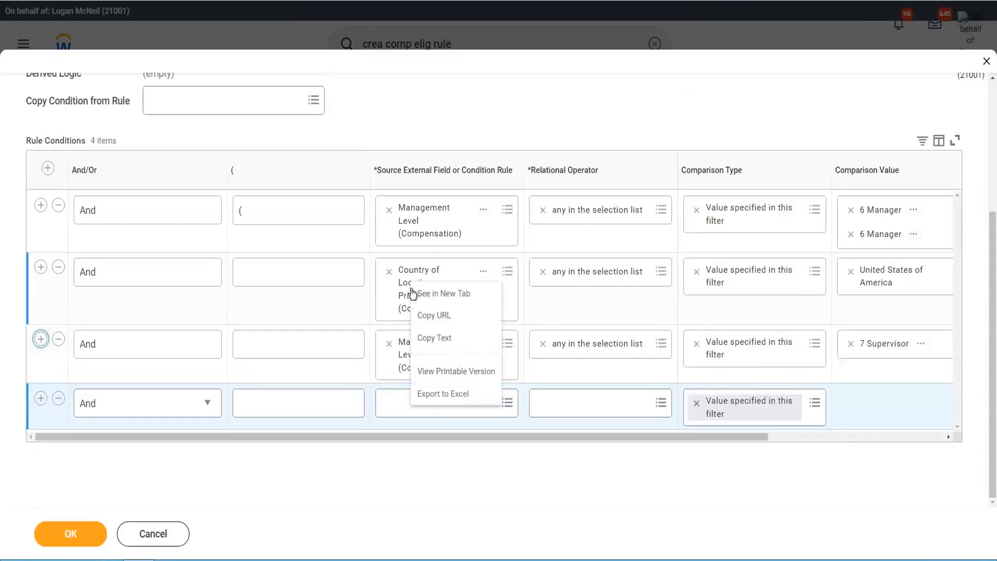
click(441, 338)
click(421, 408)
key(ctrl+v)
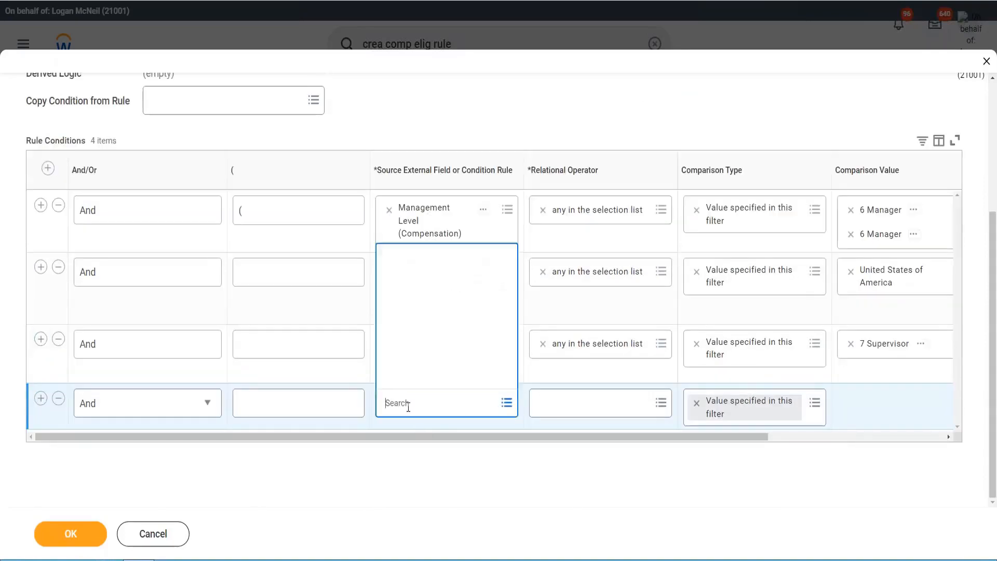
key(Return)
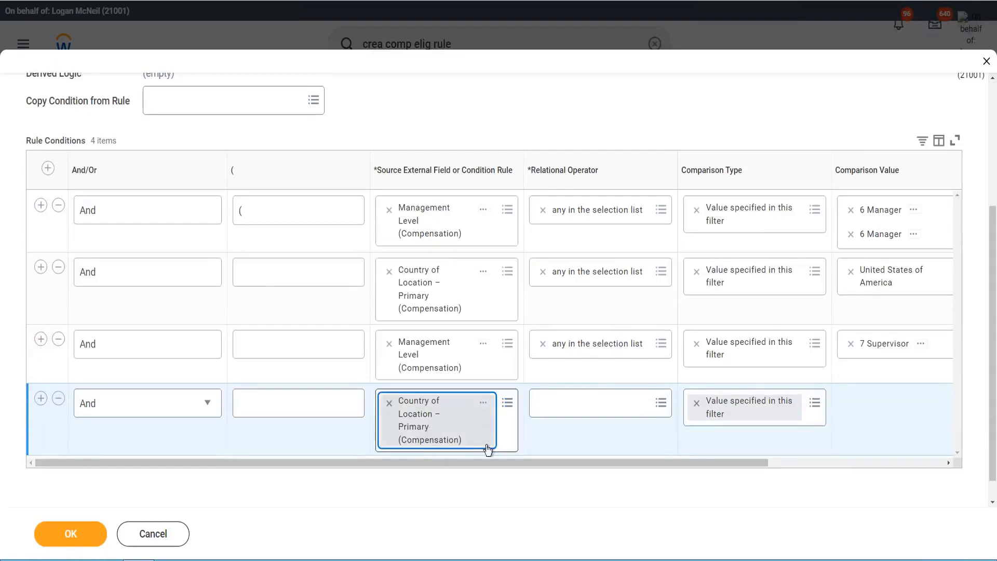
Step: Set the fourth condition's relational operator to "any in the selection list" and its comparison value to United Kingdom
click(575, 410)
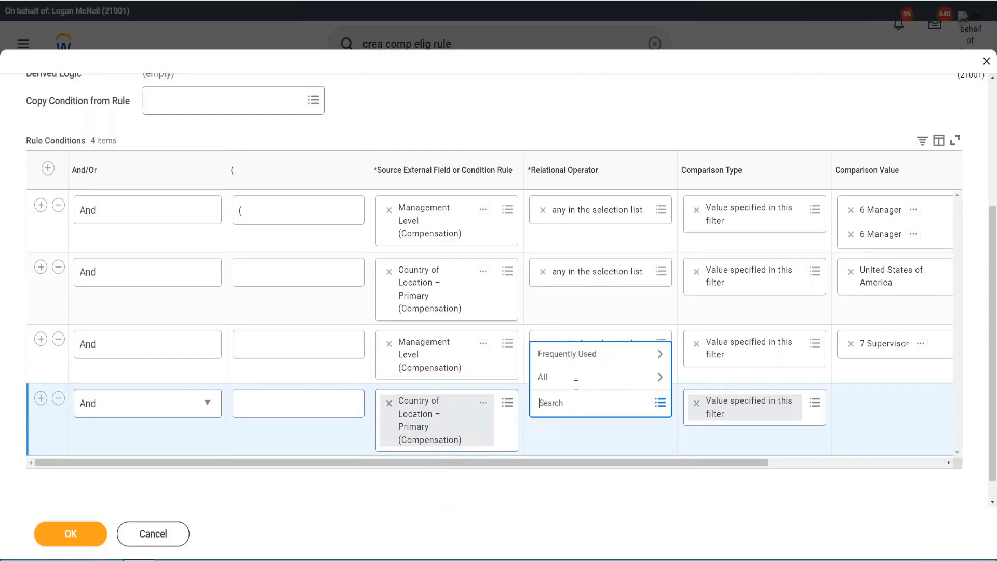
click(579, 356)
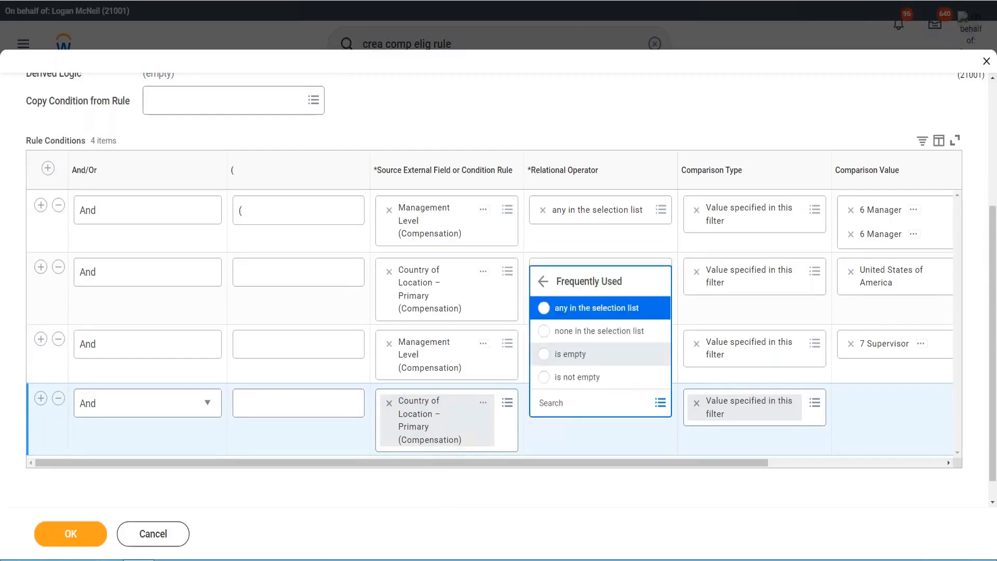
click(585, 309)
drag(589, 462, 831, 462)
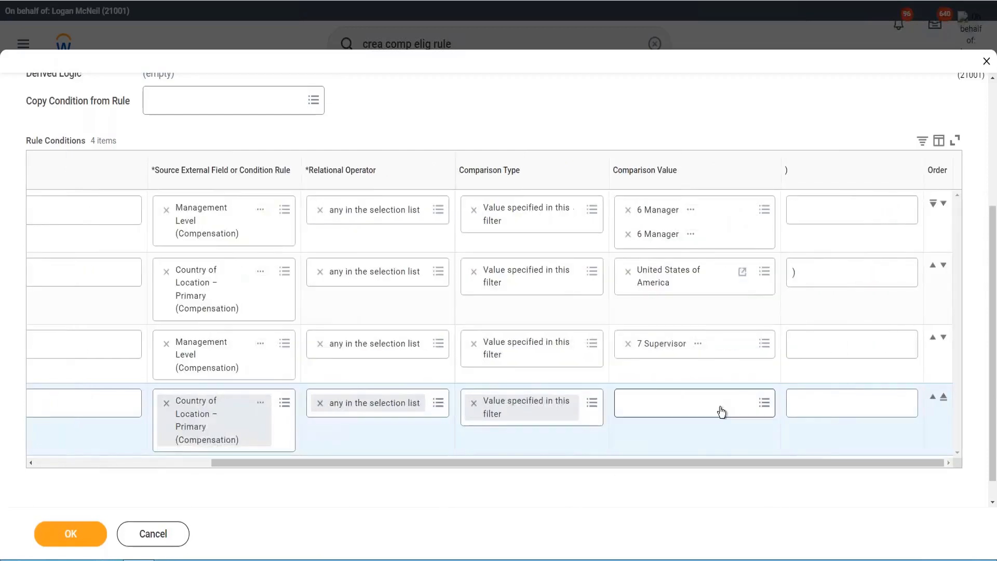
click(718, 409)
text(united kingdom)
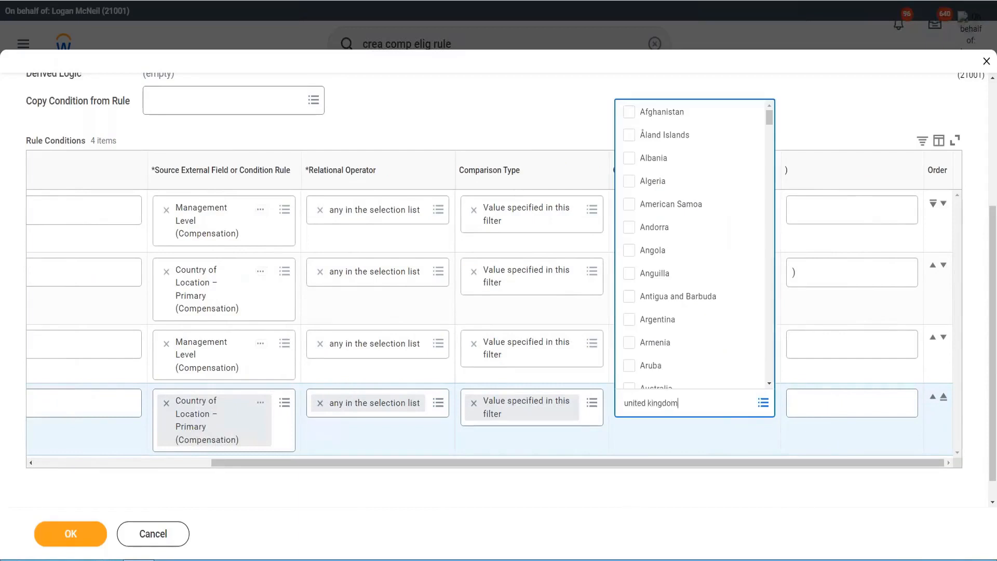
key(Return)
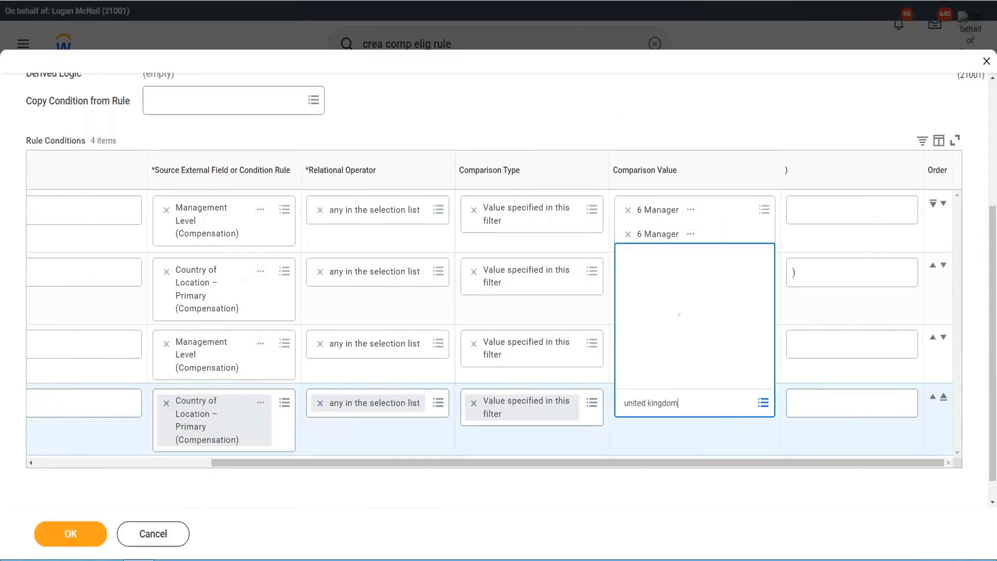
click(668, 464)
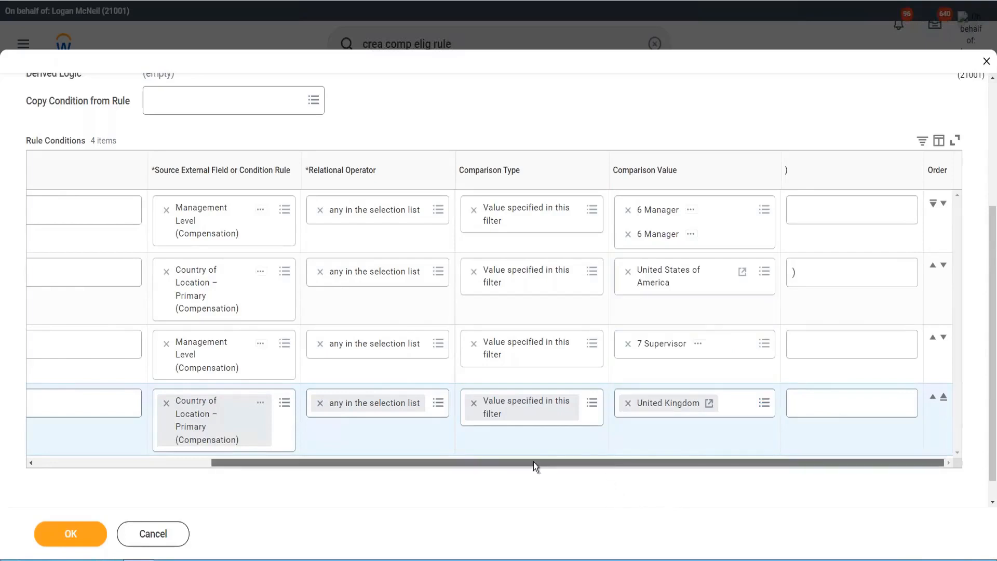
Step: Group the Supervisor and United Kingdom conditions with "(" on the third row and ")" on the fourth
drag(534, 462, 389, 459)
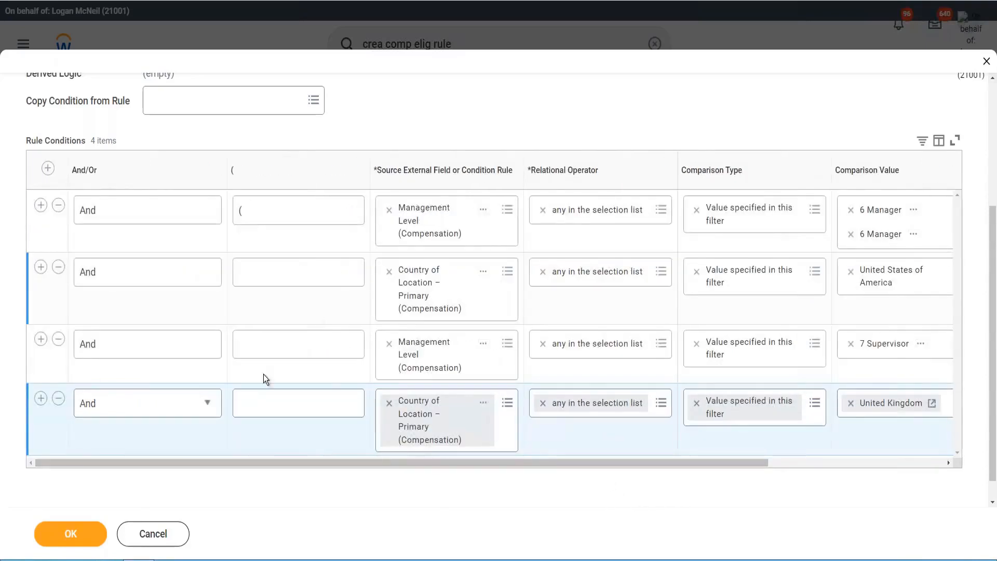
click(259, 354)
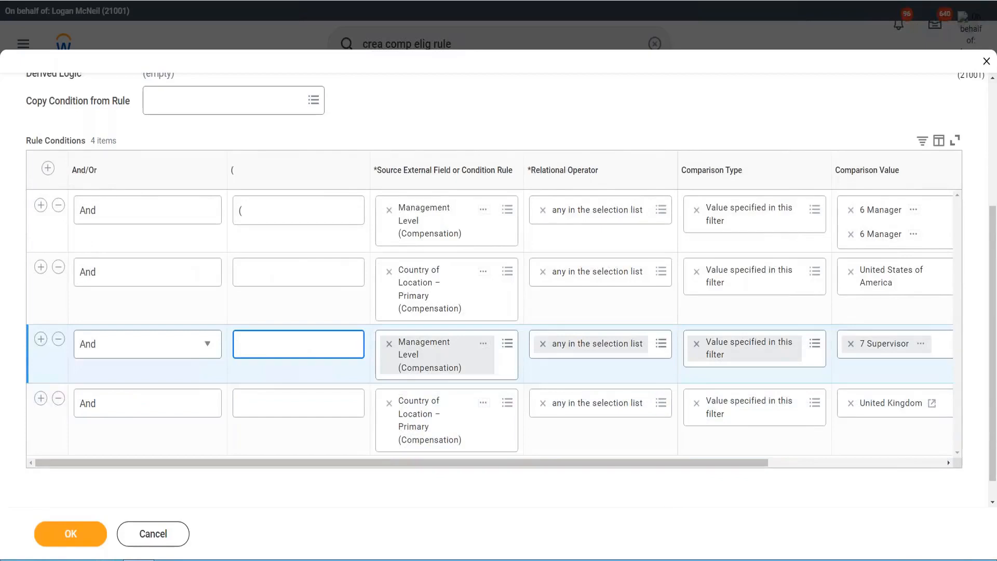
text(()
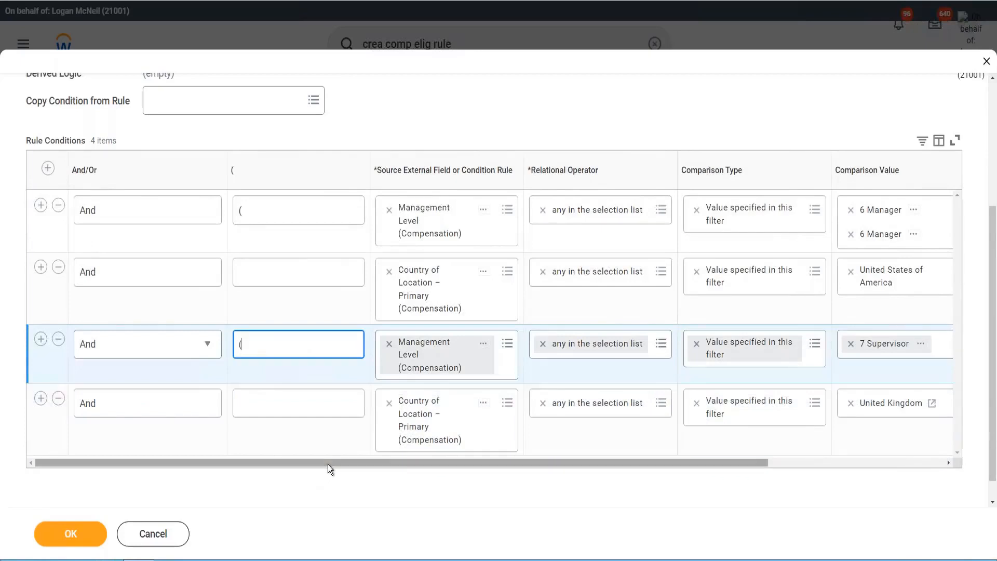
drag(508, 464, 685, 463)
click(837, 410)
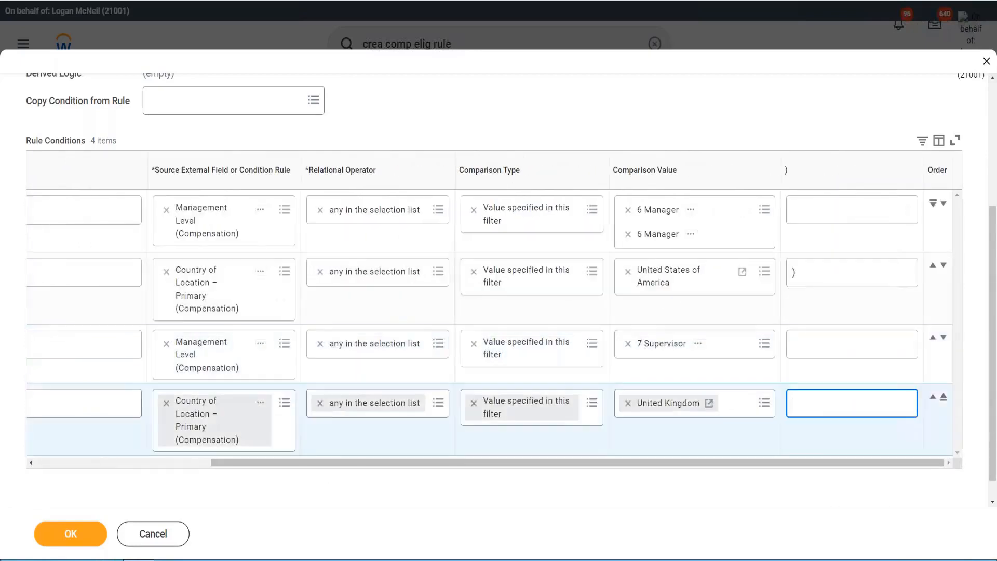
text())
Step: Set the And/Or operator of the third condition to Or
drag(584, 465, 451, 461)
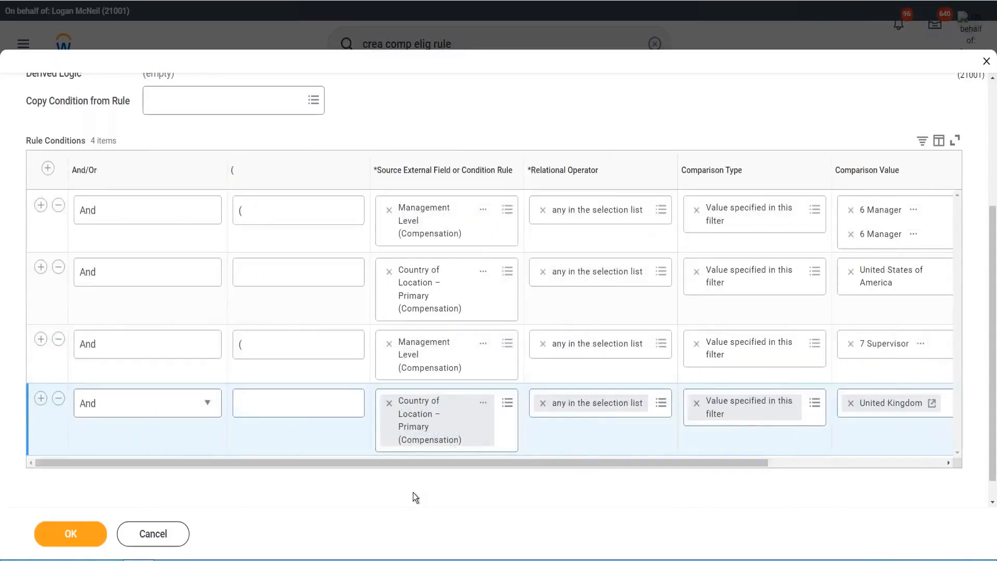
click(120, 344)
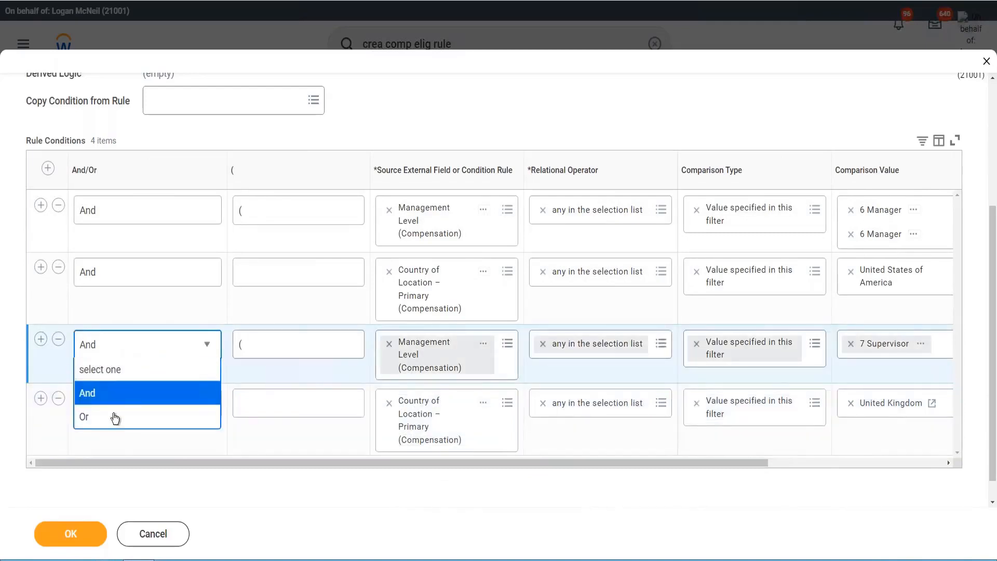
click(110, 415)
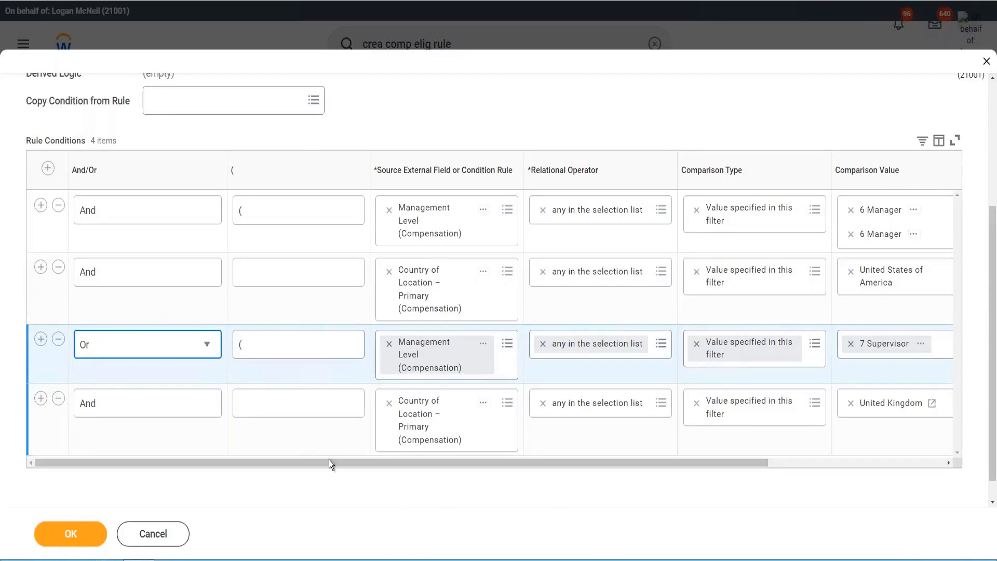
drag(335, 464, 307, 462)
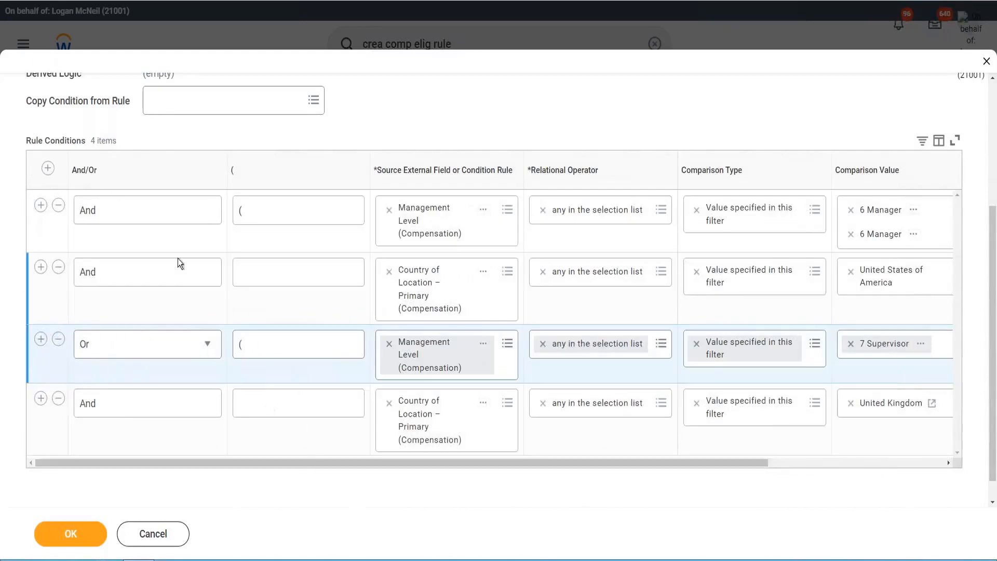
Step: Try clearing the first condition's And/Or operator with "select one", and set it back to And
click(123, 210)
click(123, 210)
click(122, 210)
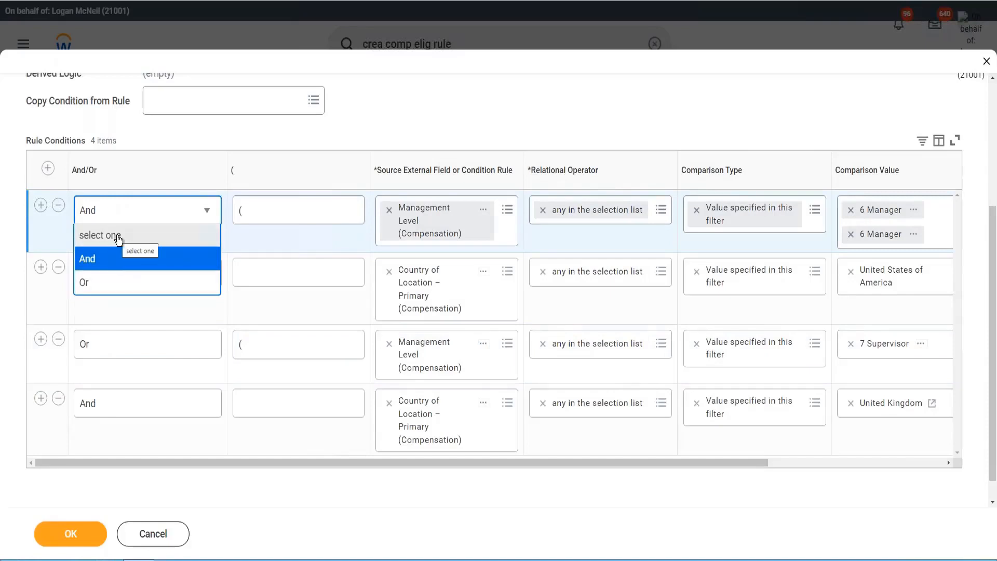
click(118, 240)
click(136, 215)
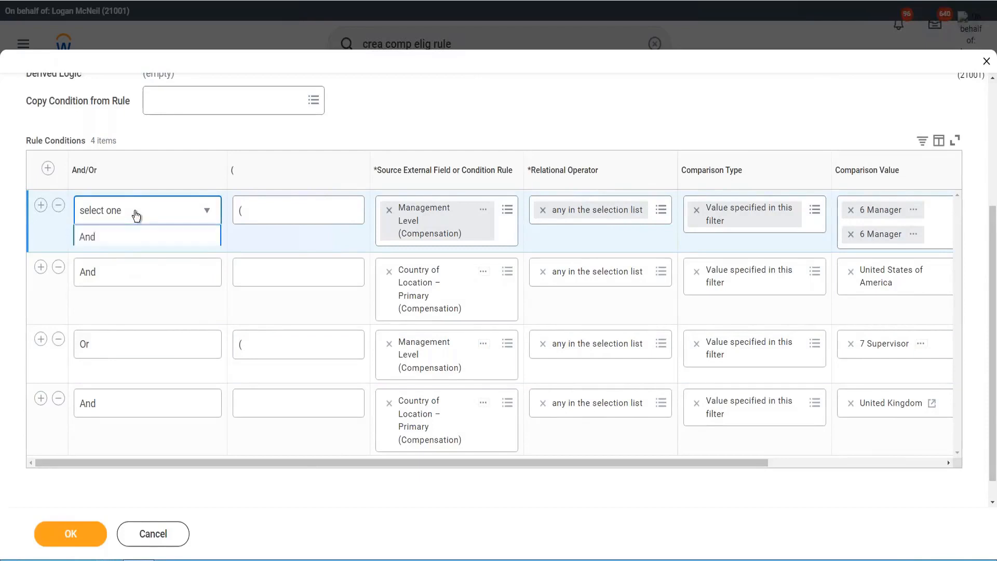
click(116, 261)
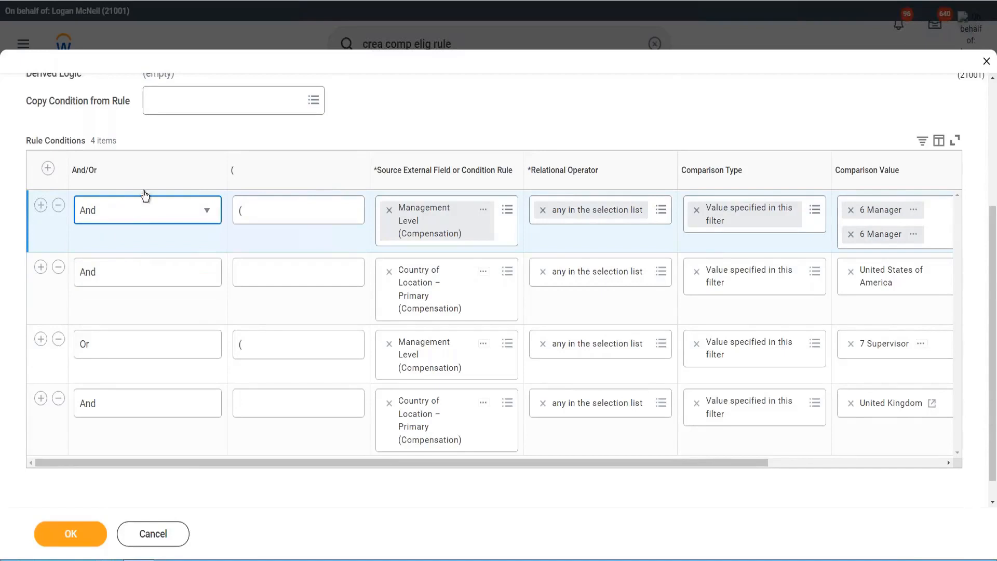
Step: Save the compensation rule and highlight the Rule Conditions heading on the saved rule
click(468, 111)
scroll(419, 173, up, 2)
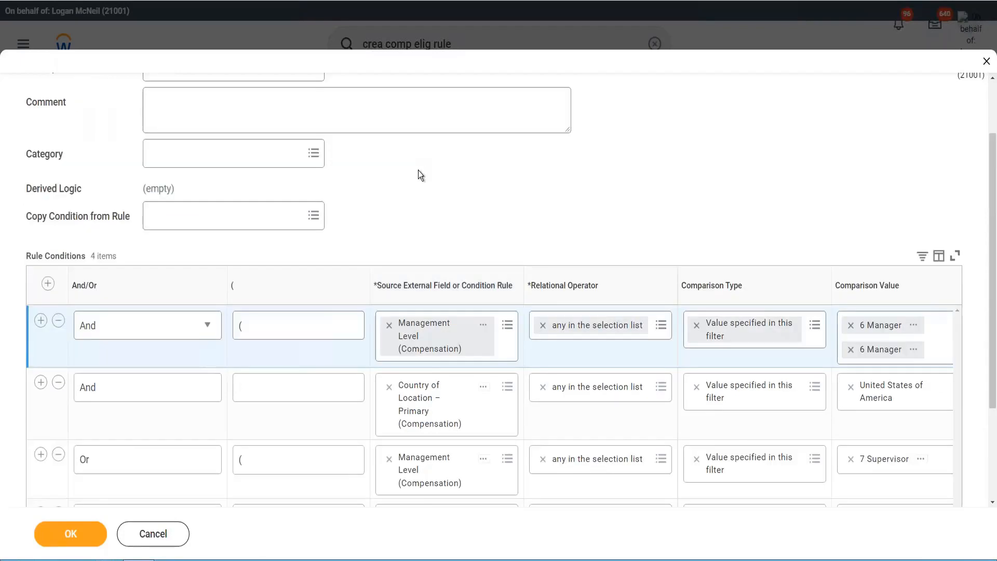
scroll(418, 173, down, 1)
click(68, 532)
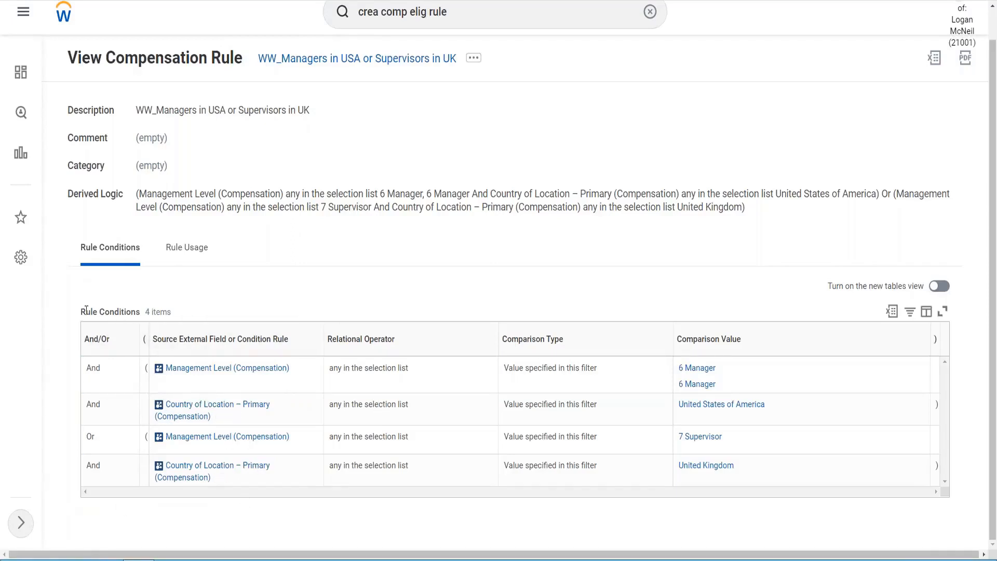
drag(82, 314, 168, 317)
click(218, 304)
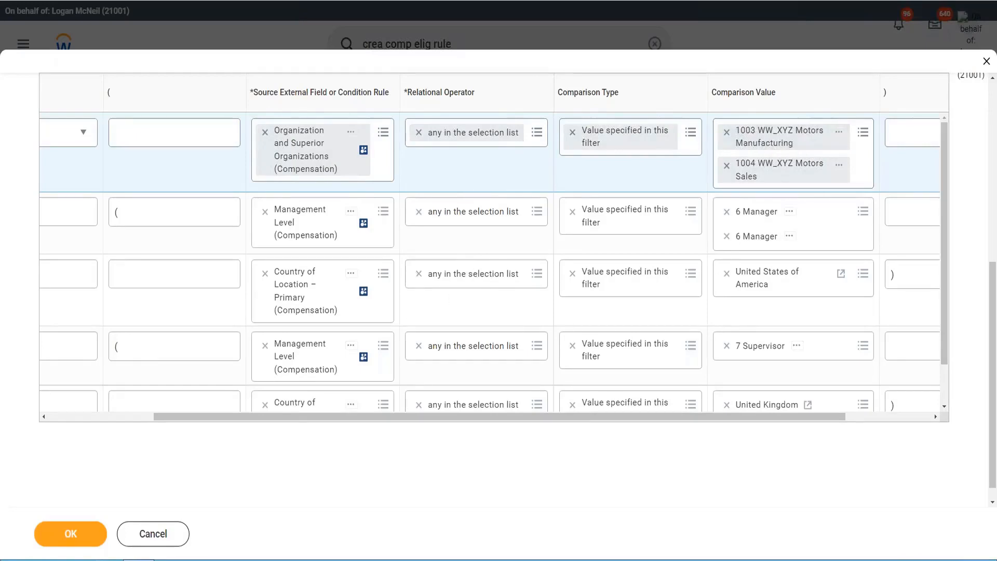
Step: Switch to Notepad++ and examine the XYZ Motors Sales and XYZ Motors Manufacturing organizations in the hierarchy notes
key(alt+Tab)
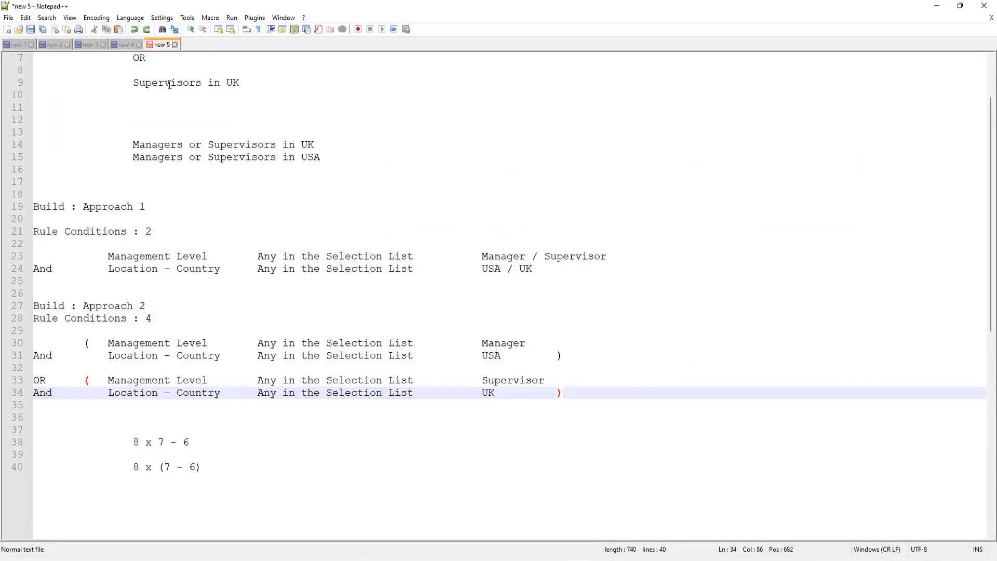
click(121, 46)
click(89, 44)
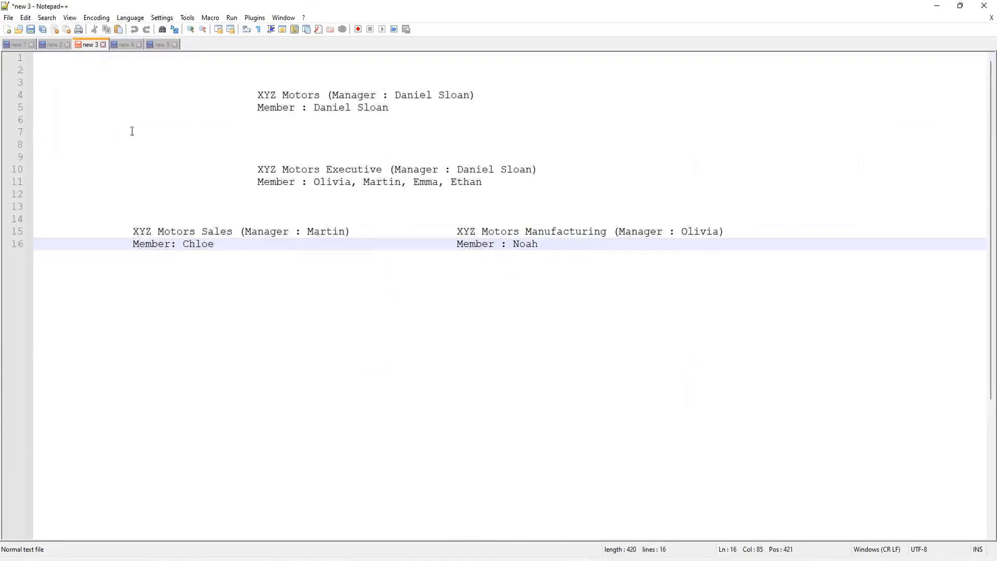
drag(606, 232, 457, 231)
click(543, 283)
double_click(198, 230)
click(260, 270)
drag(134, 230, 233, 231)
drag(457, 231, 606, 232)
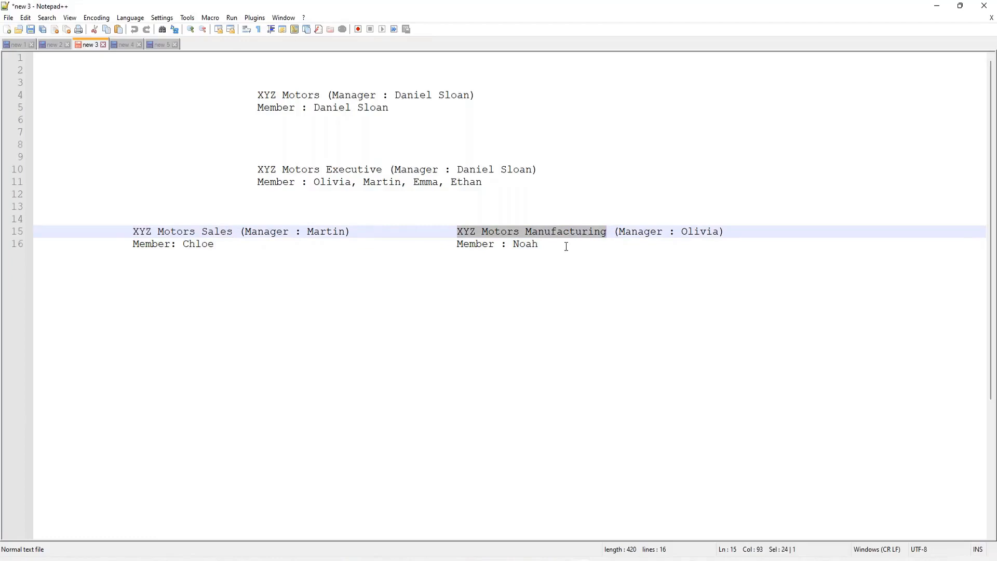
click(523, 231)
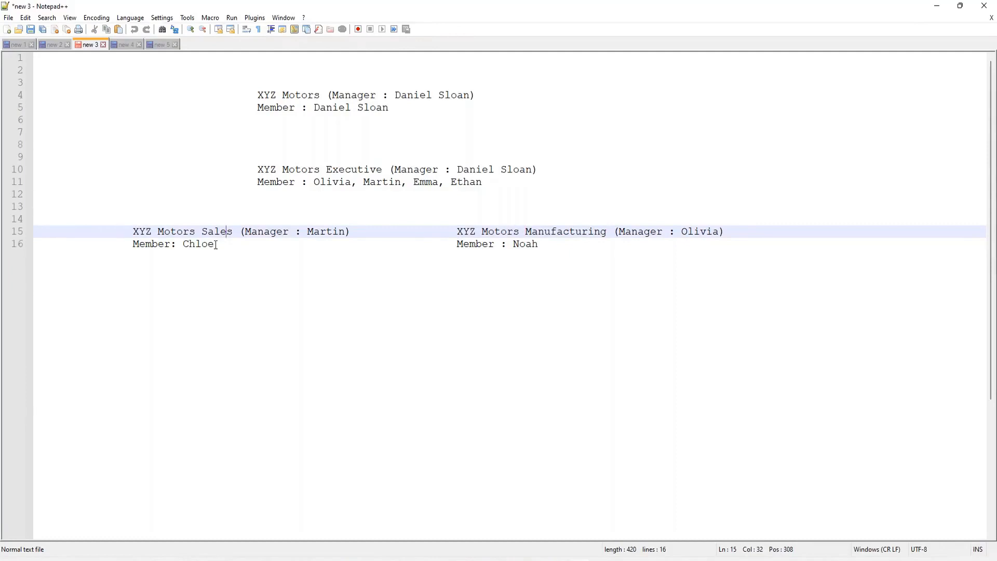
click(493, 260)
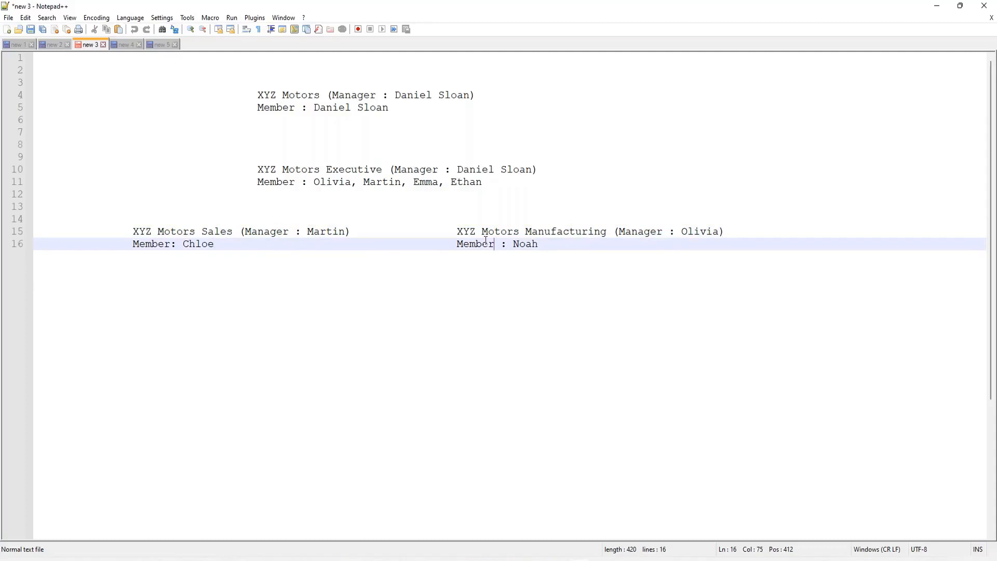
Step: Examine the XYZ Motors Executive organization and its subordinate Sales and Manufacturing organizations in the hierarchy notes
drag(258, 169, 383, 173)
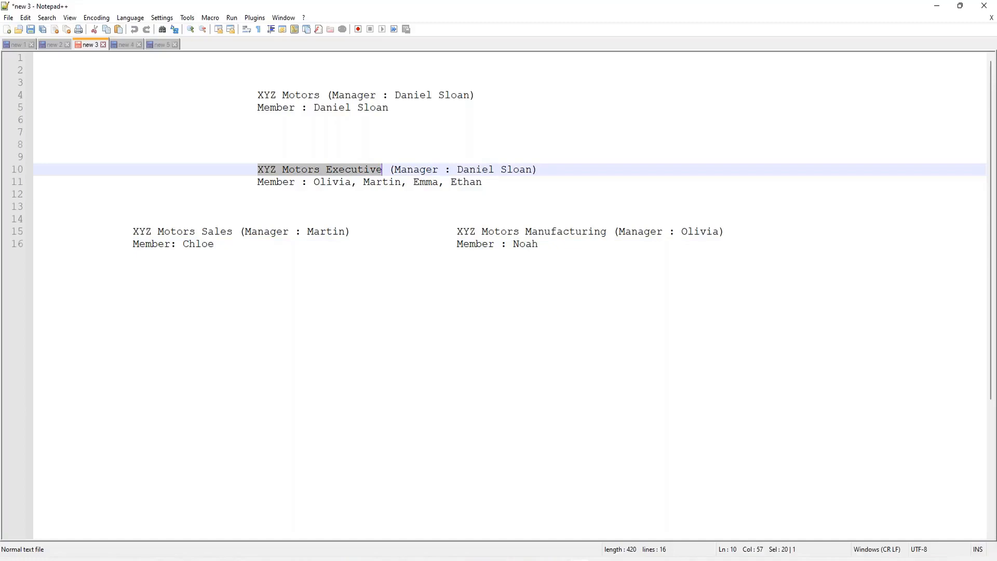
click(339, 170)
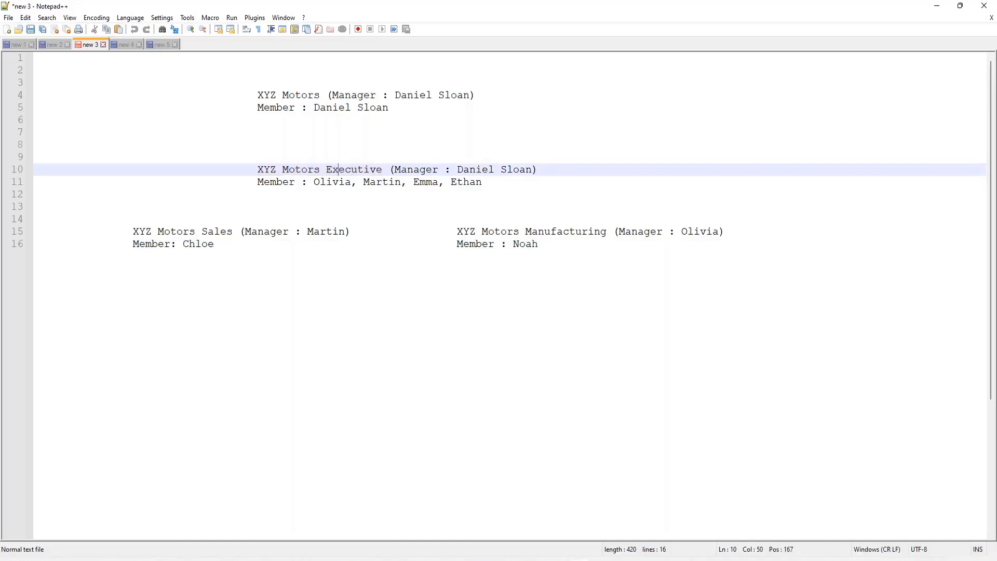
drag(258, 169, 382, 176)
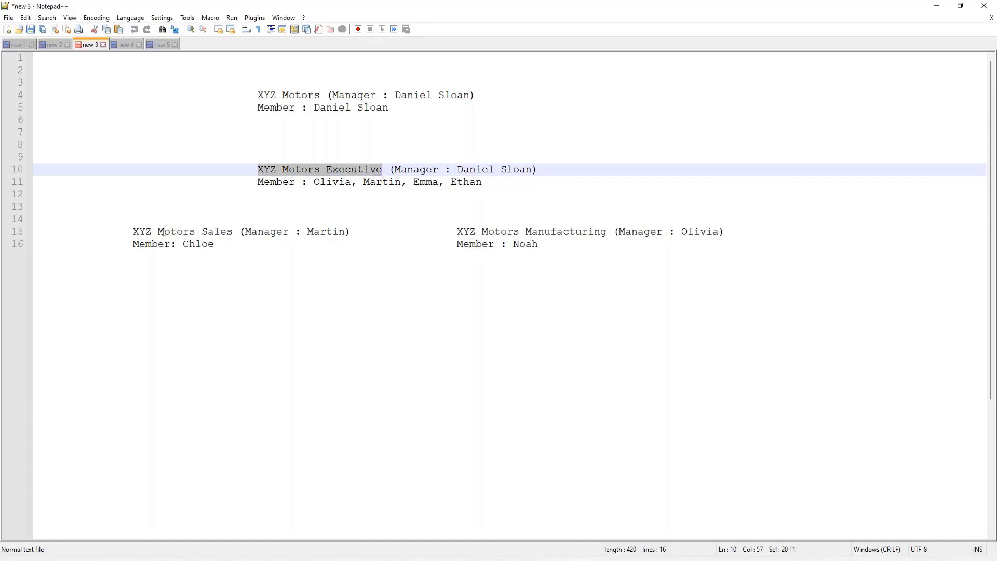
drag(139, 231, 233, 230)
drag(438, 233, 607, 233)
click(501, 233)
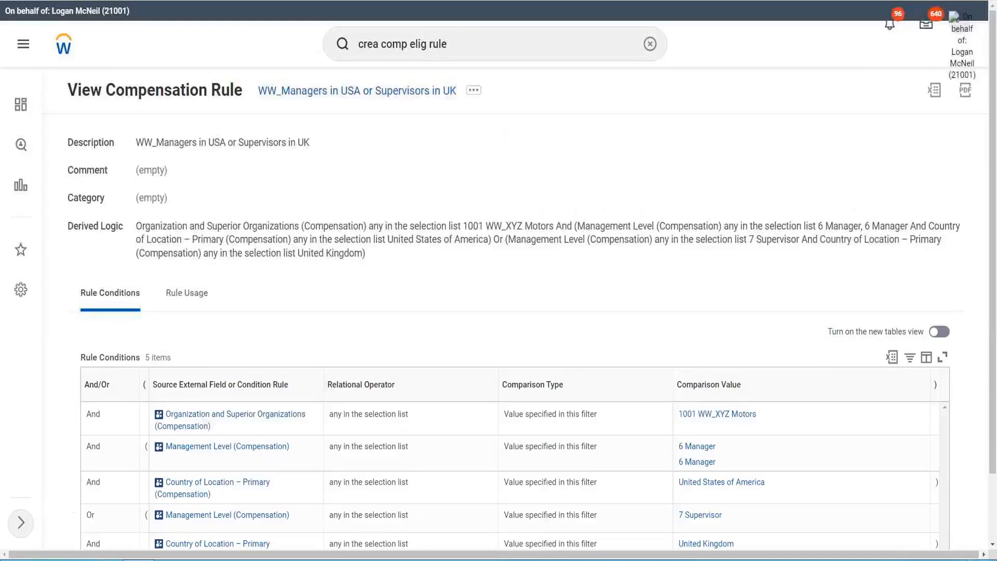
Step: Switch back to Workday and review the saved rule's conditions, circling the first three conditions and the Or operator, then clear the annotations
scroll(693, 308, down, 2)
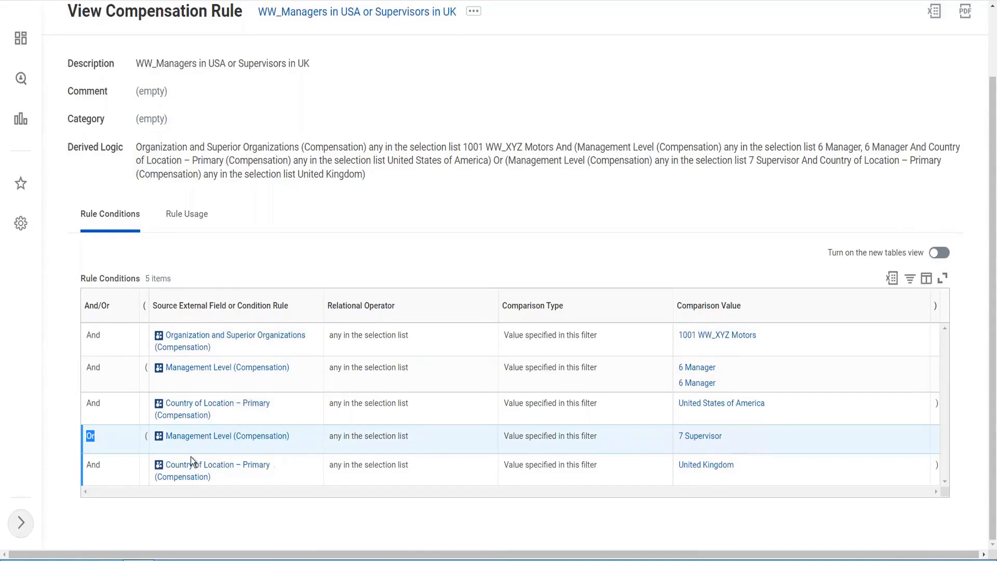
mouse_move(223, 479)
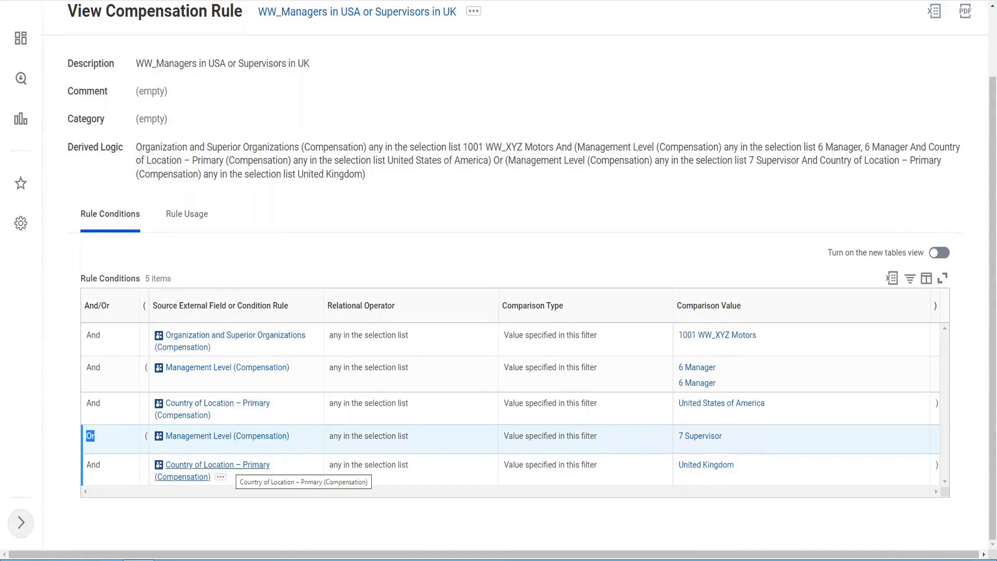
click(233, 509)
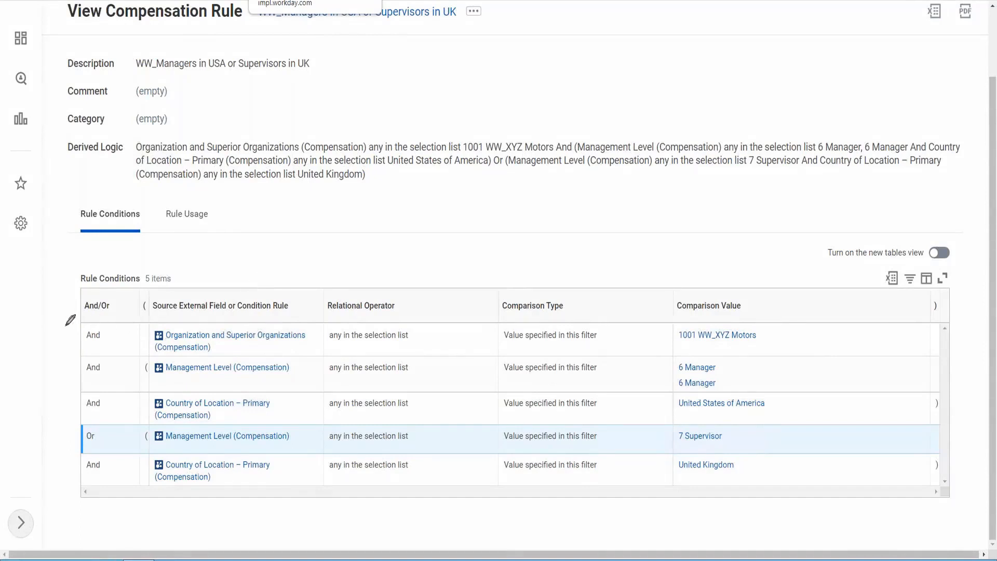
mouse_move(64, 323)
mouse_down()
mouse_move(451, 309)
mouse_move(785, 342)
mouse_move(723, 435)
mouse_move(320, 441)
mouse_move(87, 425)
mouse_move(70, 301)
mouse_move(92, 294)
mouse_up()
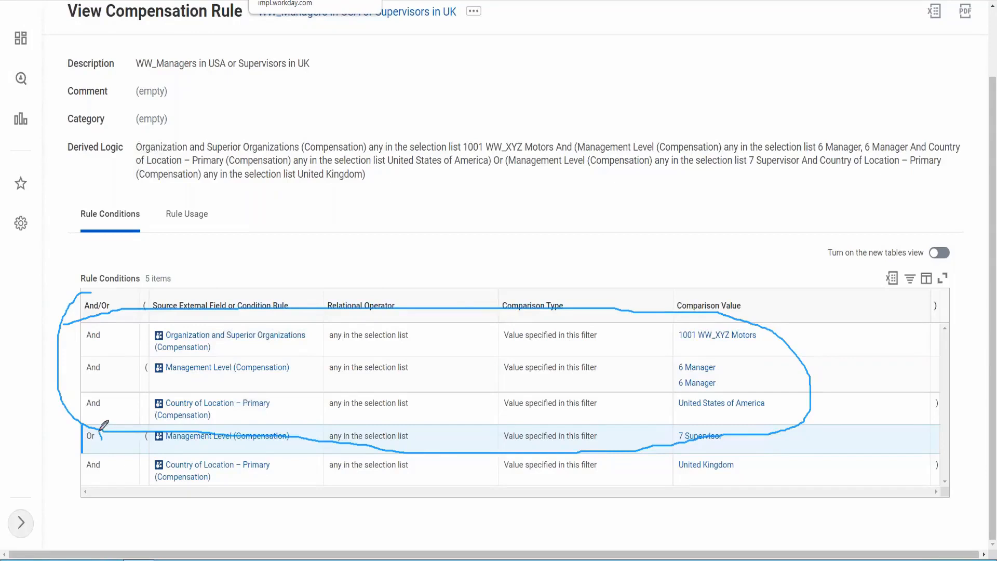
mouse_move(98, 421)
mouse_down()
mouse_move(72, 441)
mouse_move(101, 439)
mouse_up()
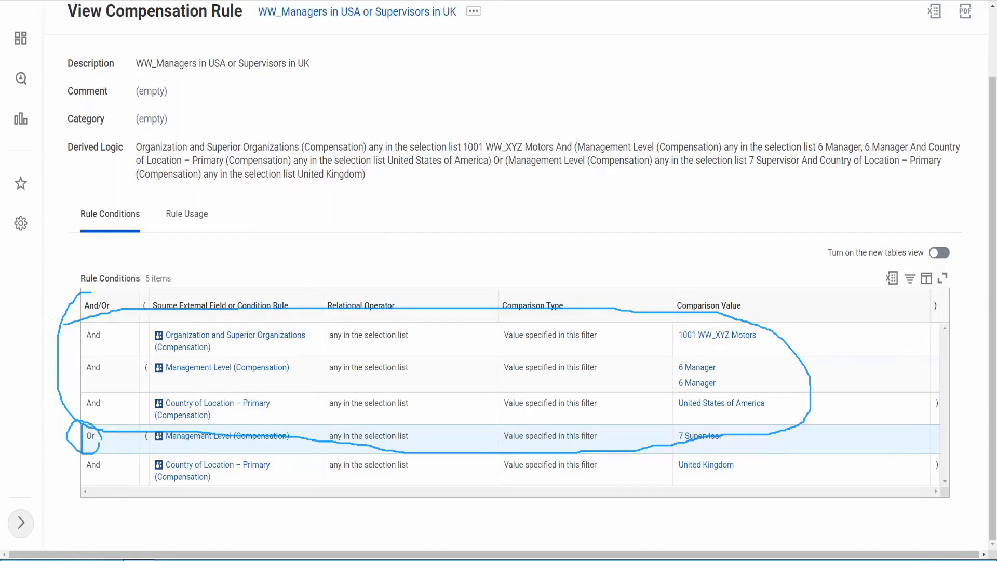
click(337, 48)
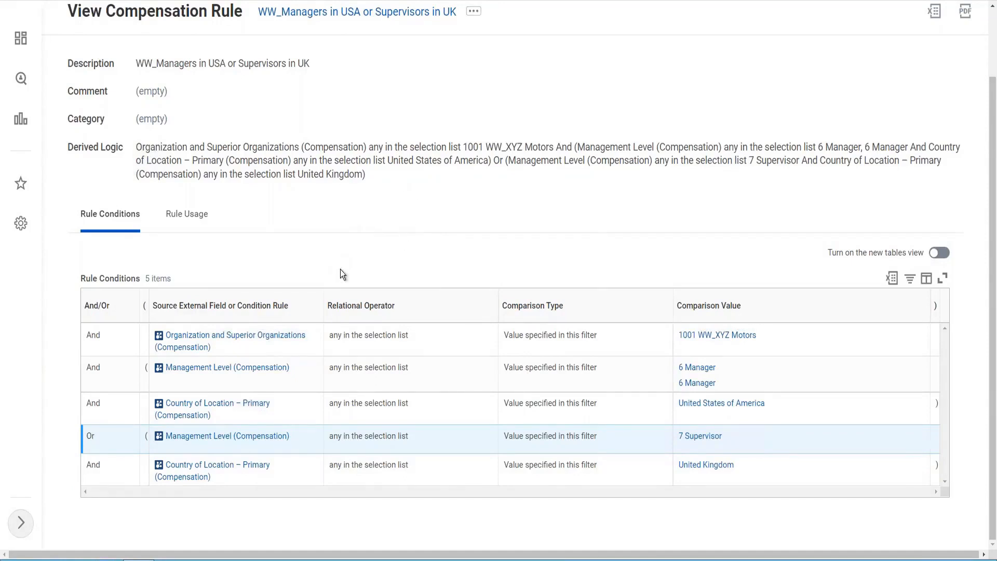
Step: Open the related actions of the WW_Managers in USA or Supervisors in UK rule and find View Eligible Workers among the compensation eligibility actions
click(477, 16)
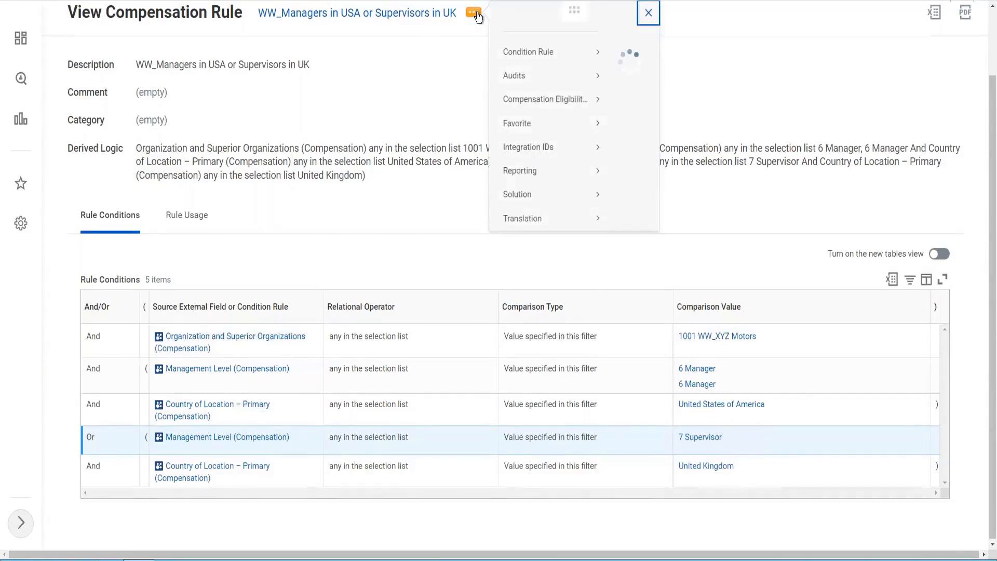
mouse_move(532, 120)
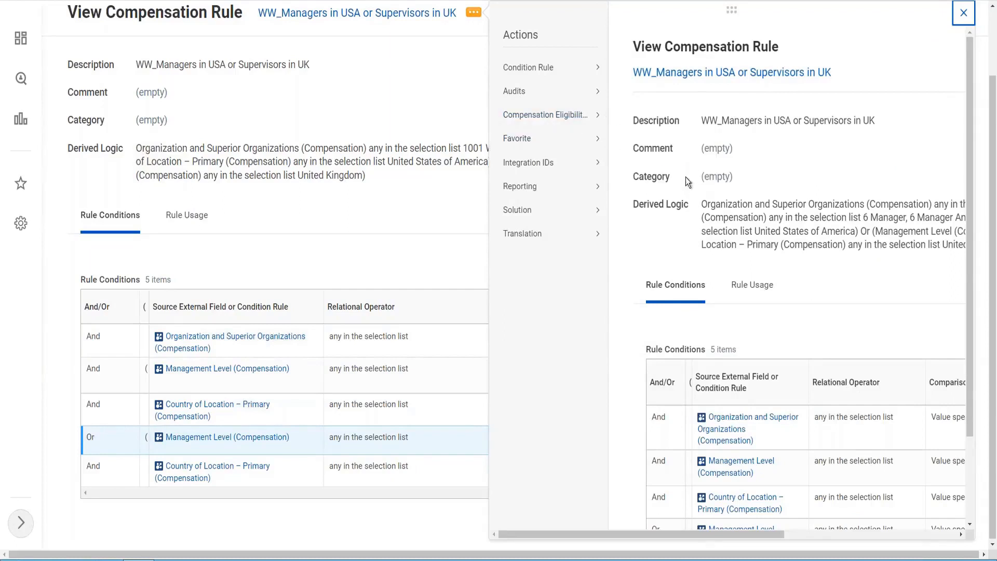
mouse_move(590, 120)
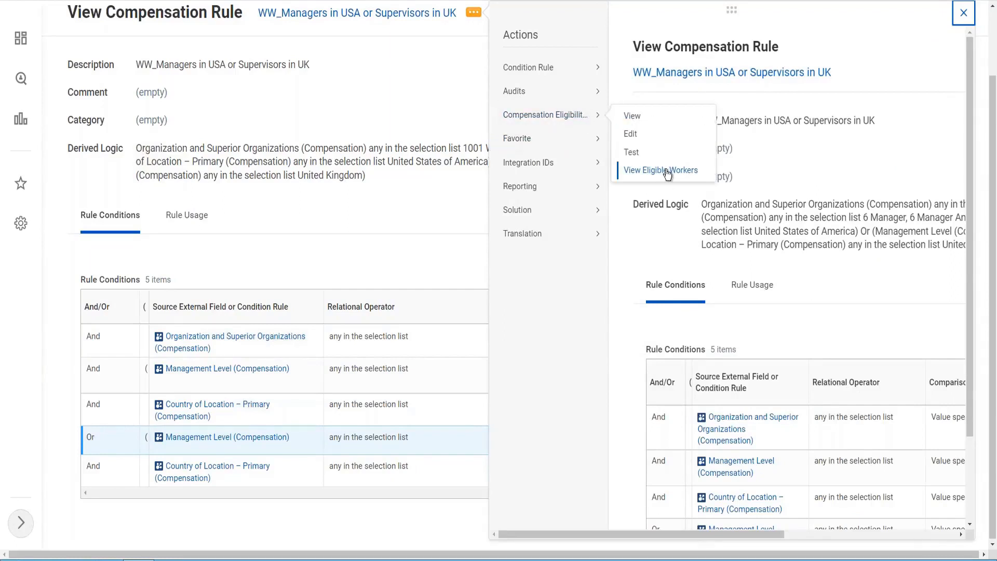